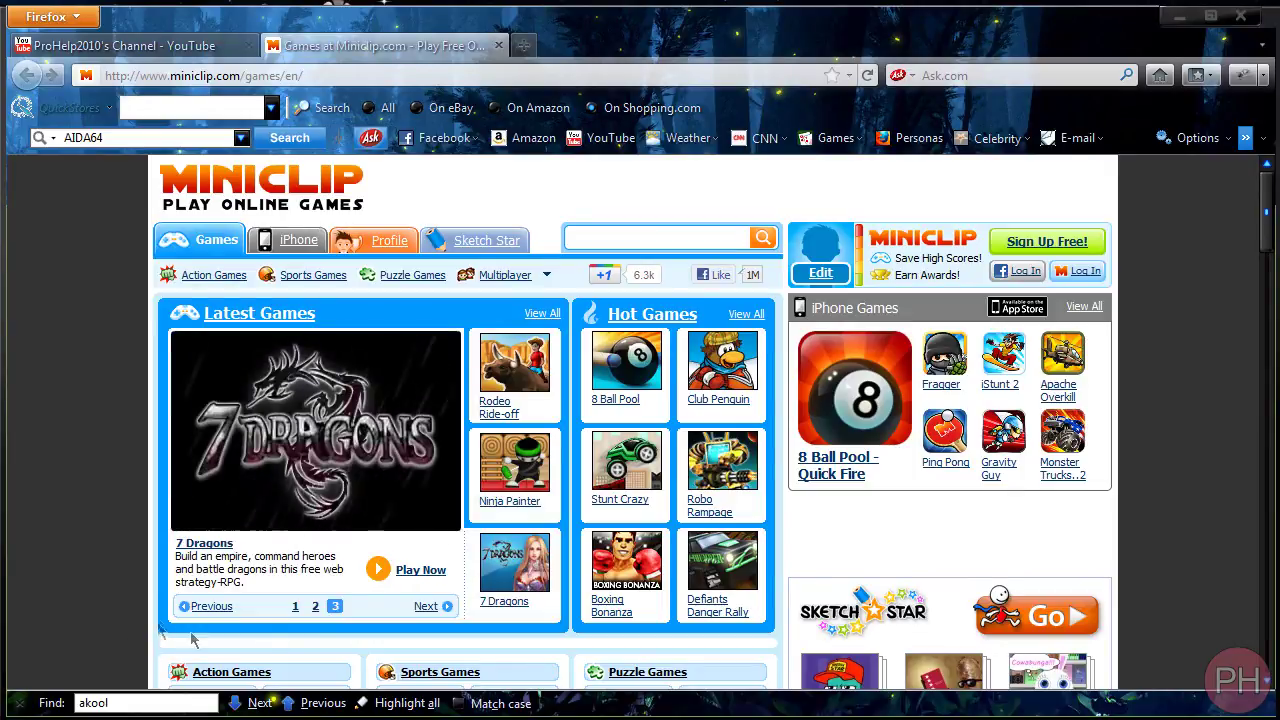
{"action": "left_click", "coordinate": [508, 418]}
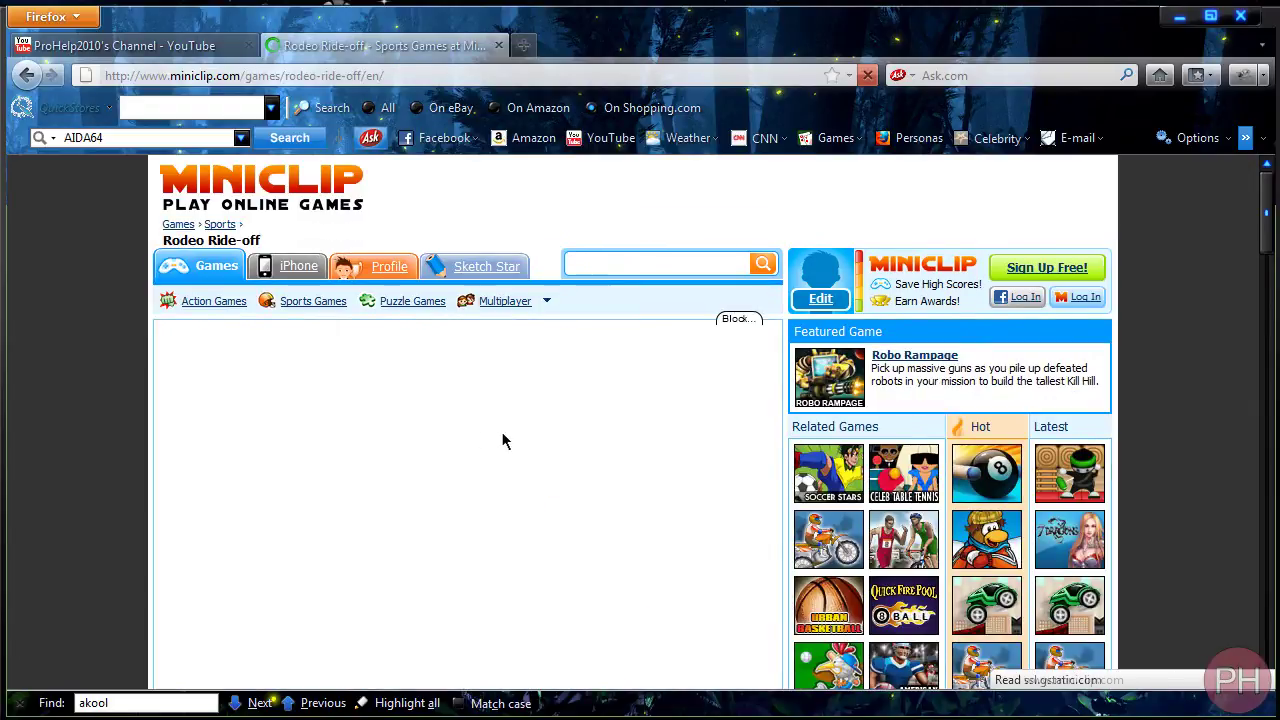
{"action": "scroll", "coordinate": [440, 440], "scroll_direction": "down", "scroll_amount": 2}
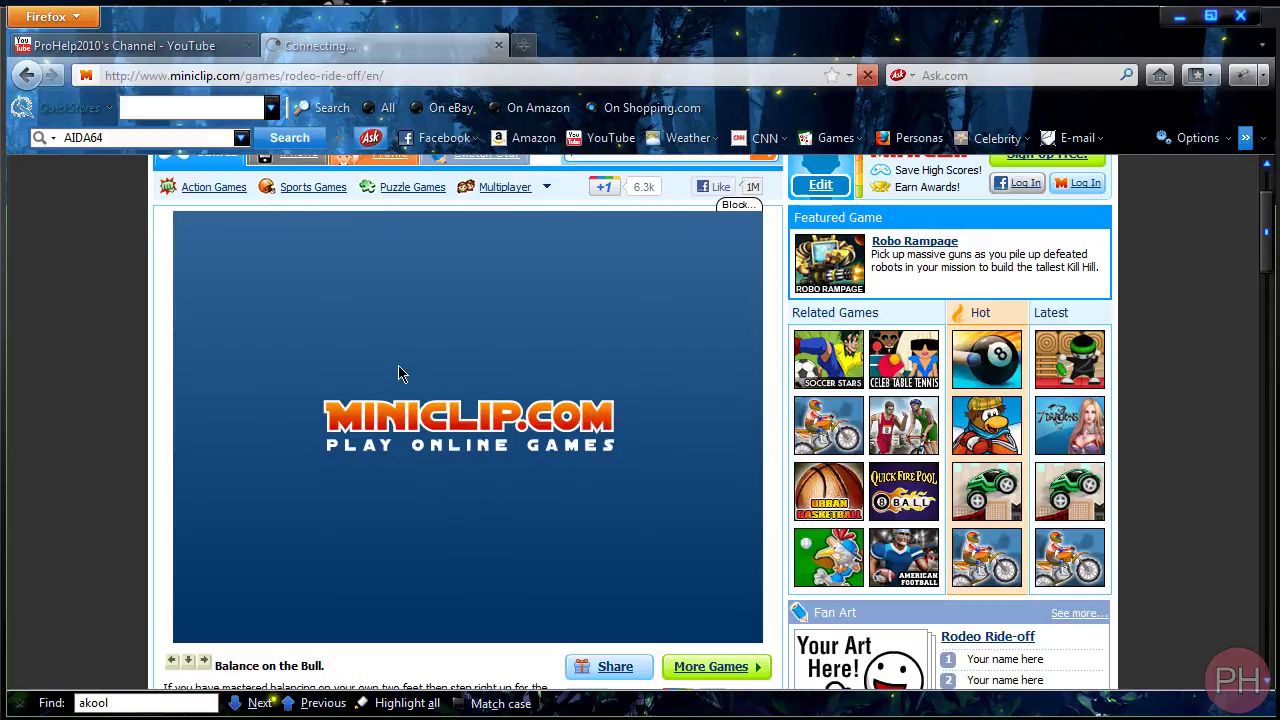
{"action": "left_click", "coordinate": [25, 75]}
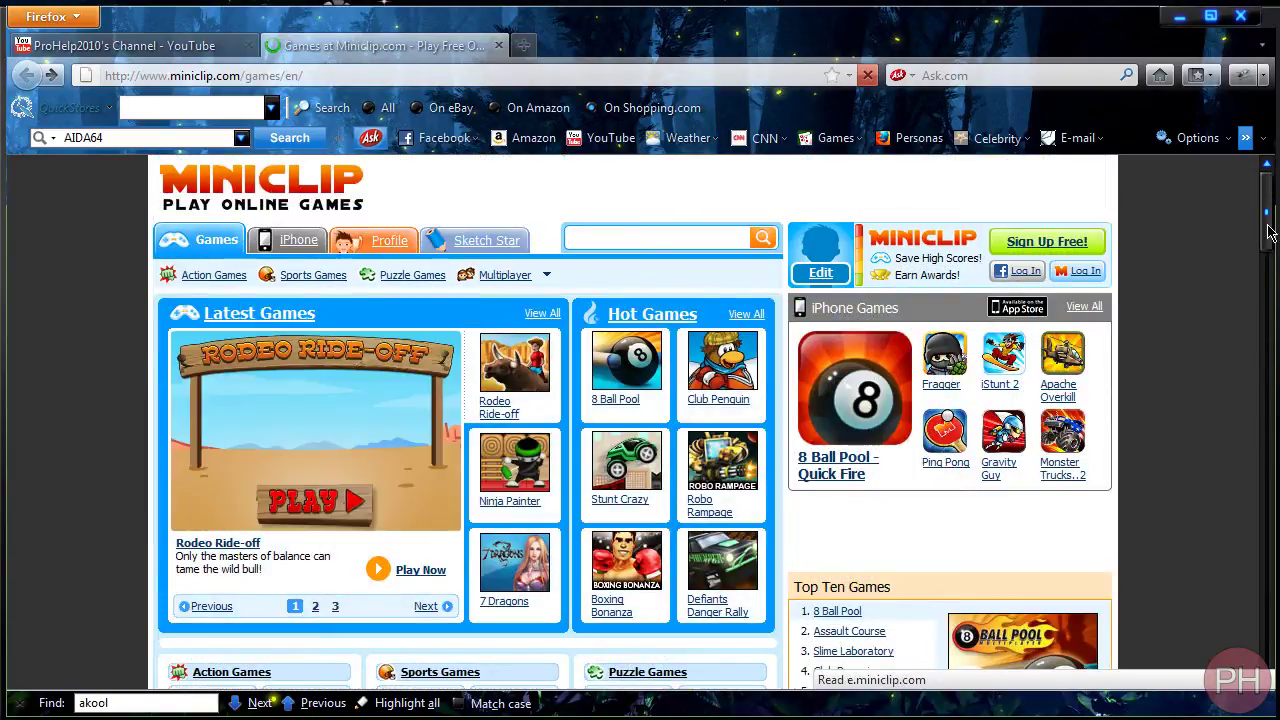
{"action": "left_click_drag", "start_coordinate": [1268, 225], "coordinate": [1265, 466]}
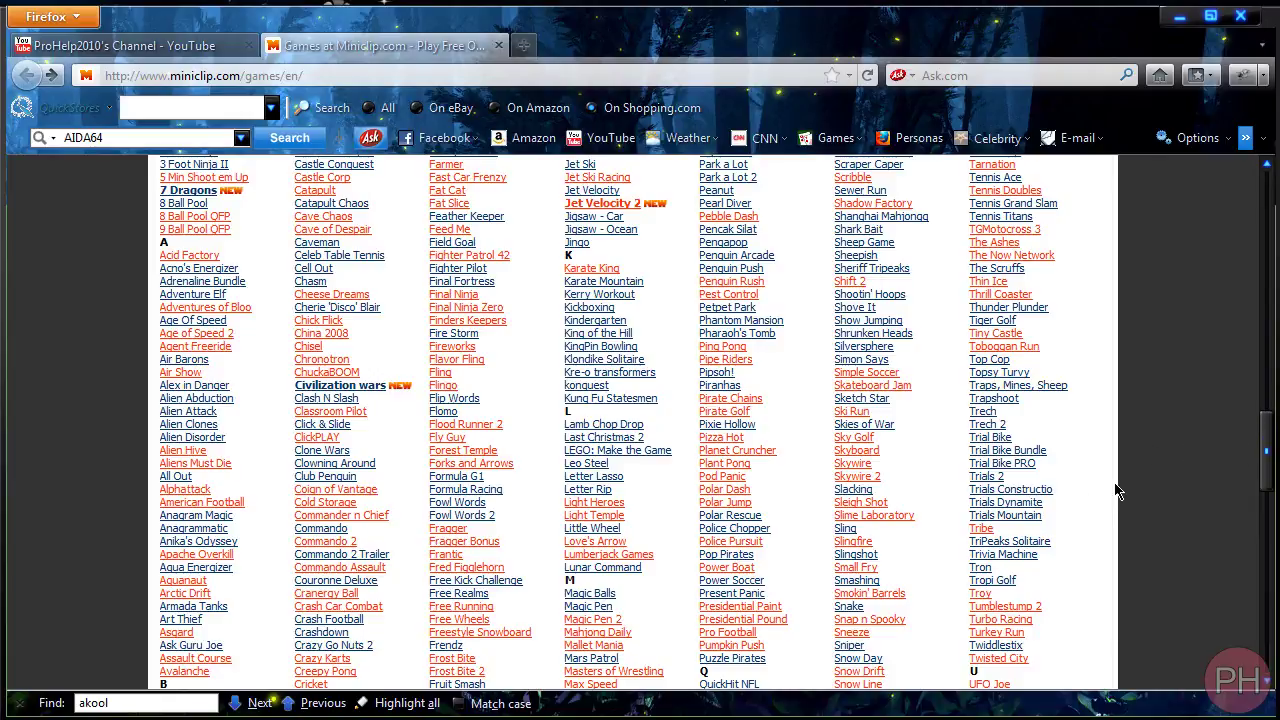
Scroll up to the All Games list and open the iStunt 2 game page.
{"action": "scroll", "coordinate": [1103, 489], "scroll_direction": "up", "scroll_amount": 4}
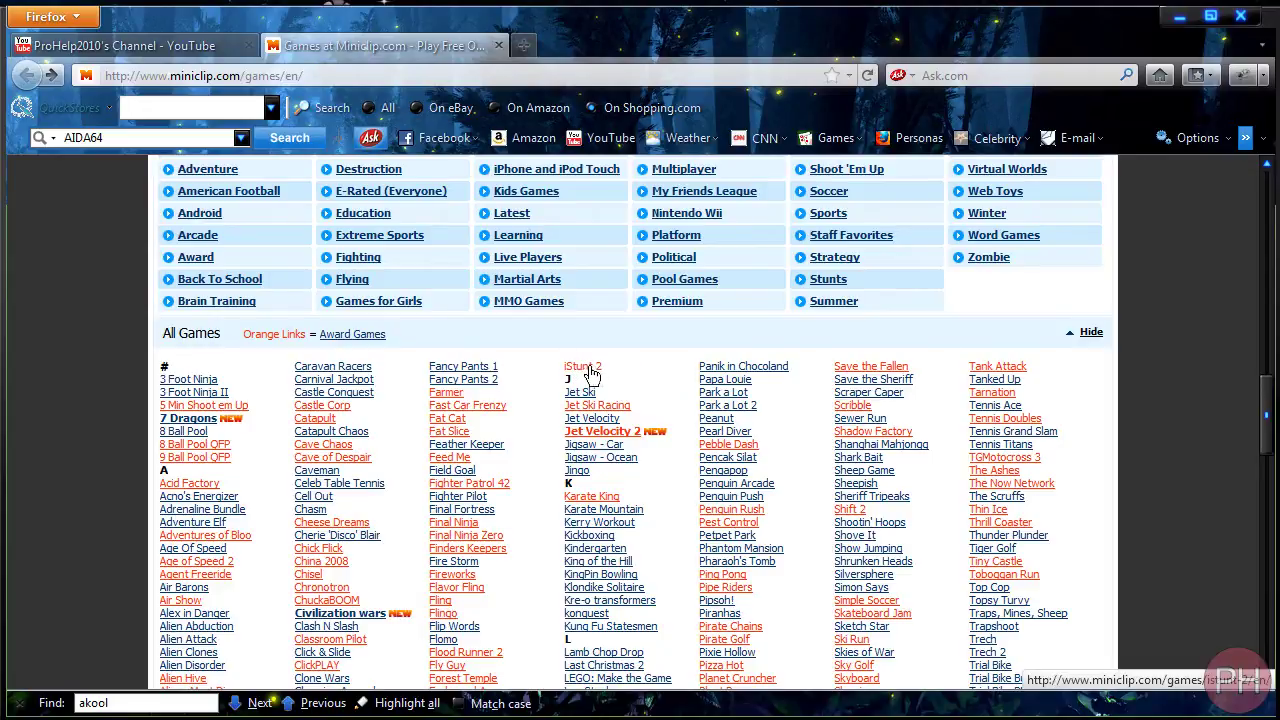
{"action": "left_click", "coordinate": [589, 370]}
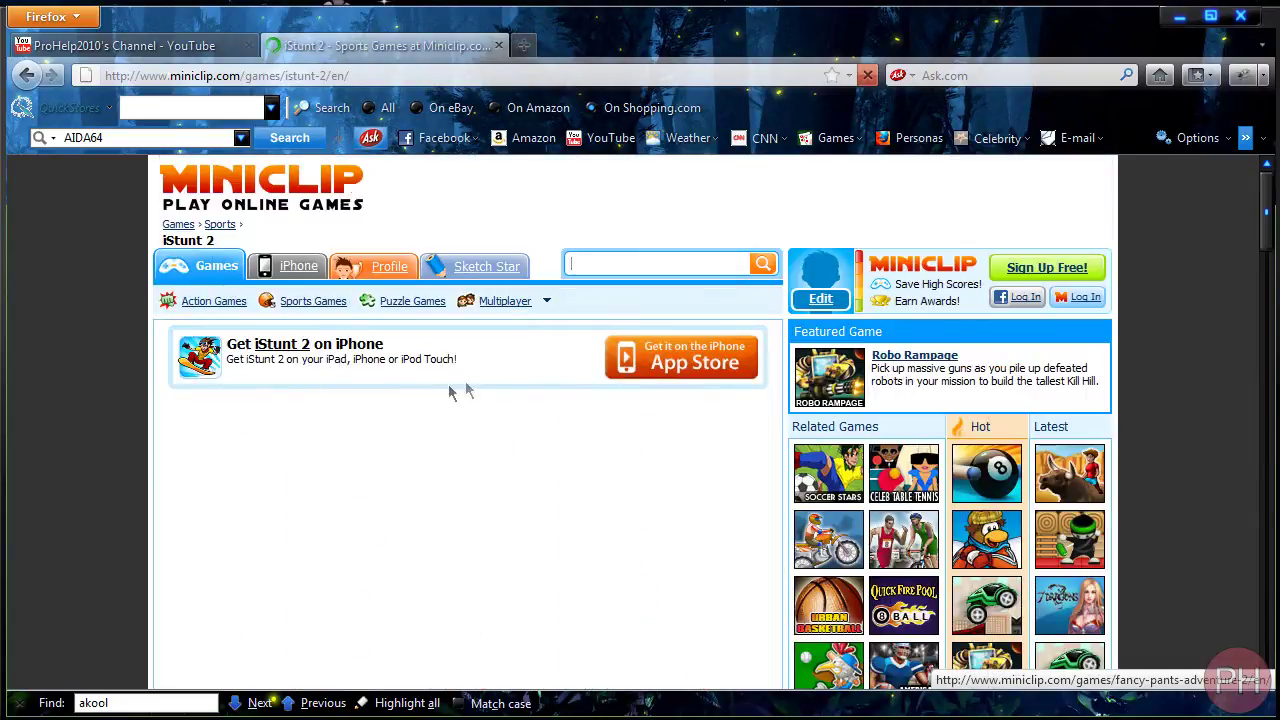
Scroll down to the iStunt 2 game and reload the page until its title menu appears.
{"action": "scroll", "coordinate": [286, 394], "scroll_direction": "down", "scroll_amount": 4}
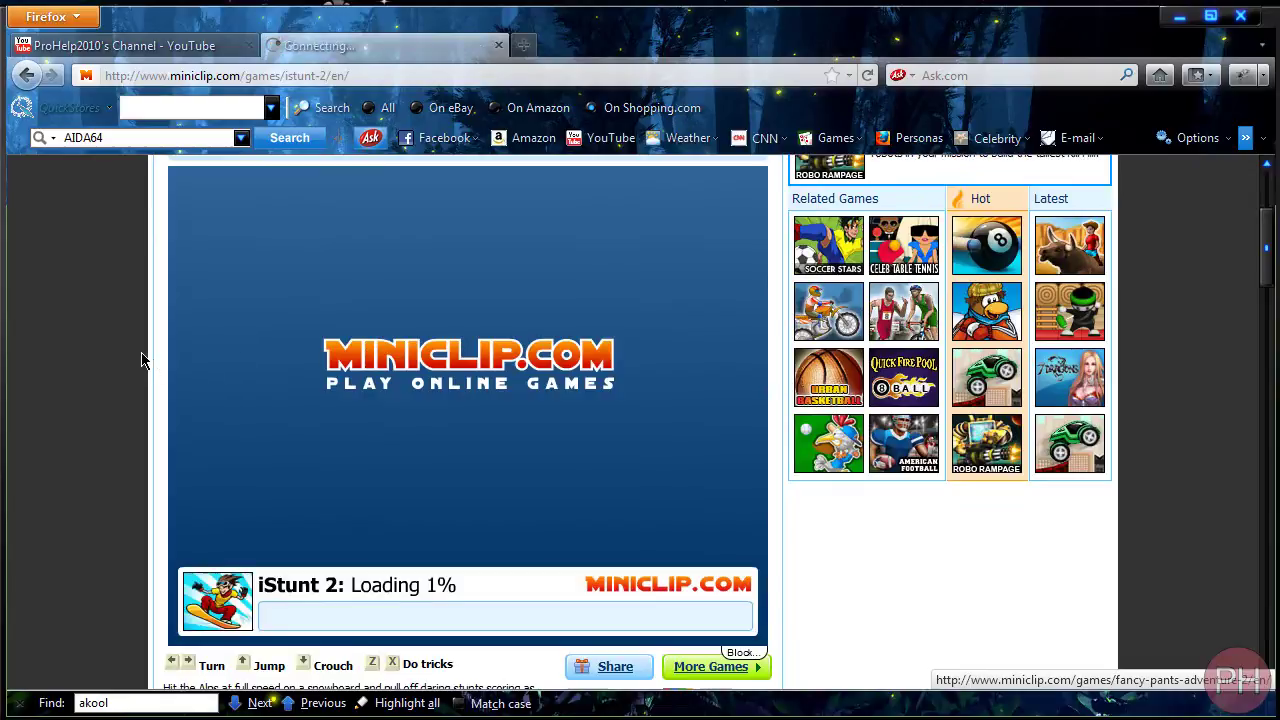
{"action": "right_click", "coordinate": [248, 270]}
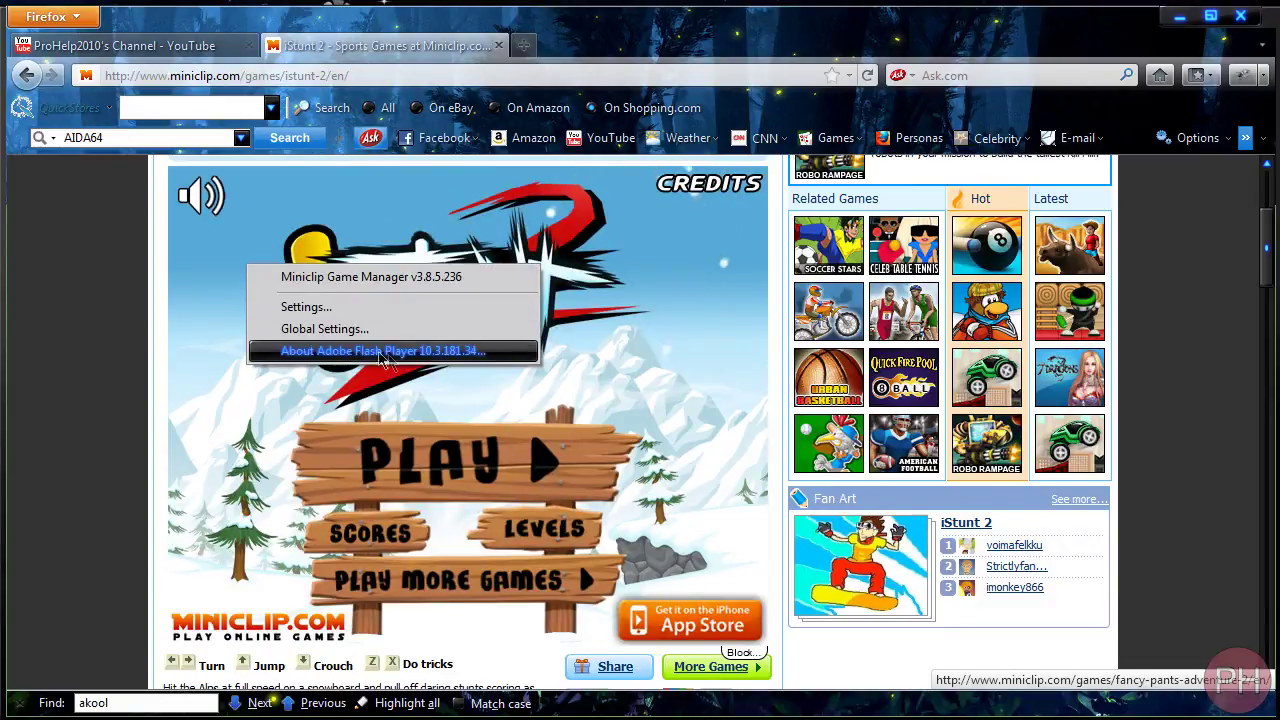
{"action": "left_click", "coordinate": [866, 76]}
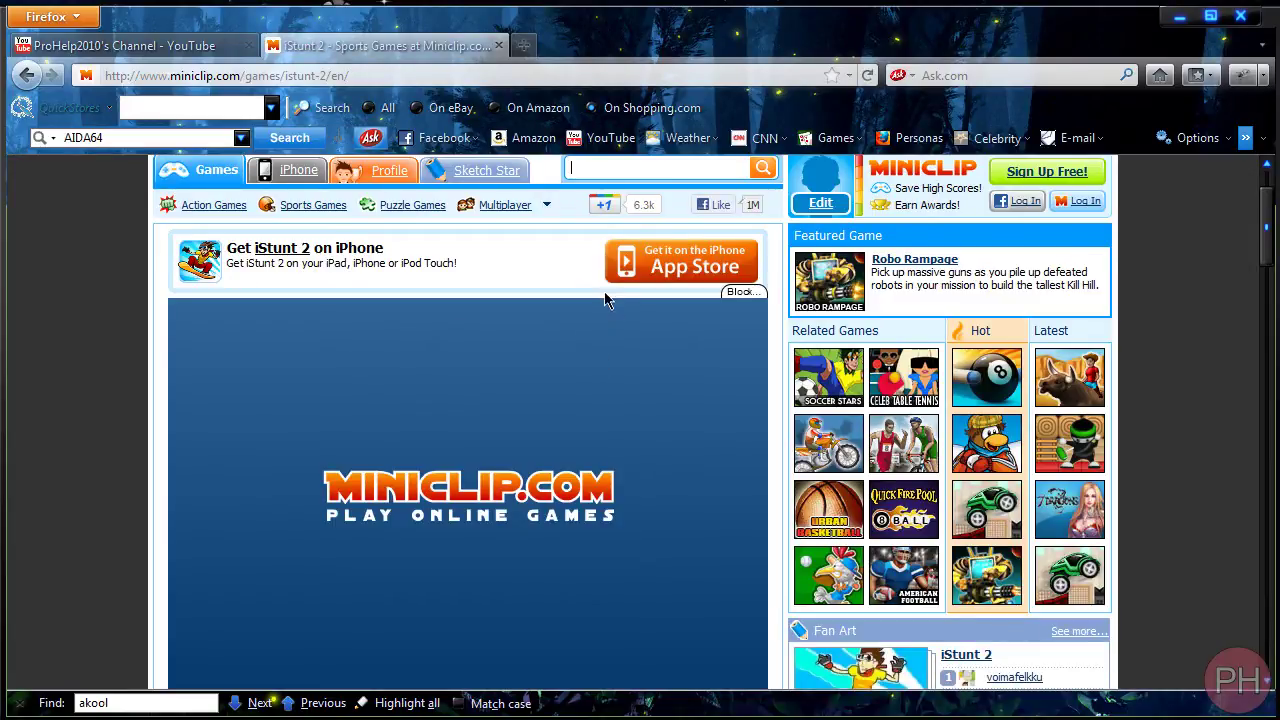
{"action": "scroll", "coordinate": [396, 408], "scroll_direction": "down", "scroll_amount": 2}
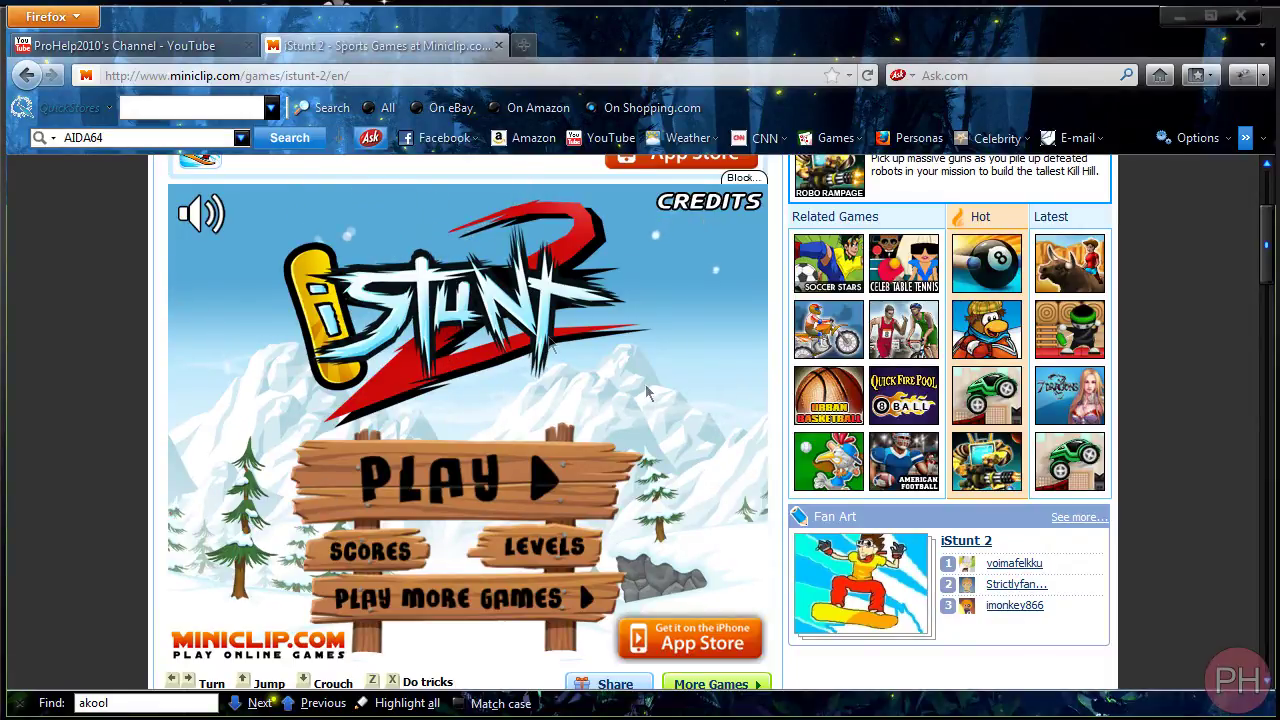
Open the iStunt 2 page source in its own window and bring up its find bar.
{"action": "right_click", "coordinate": [41, 287]}
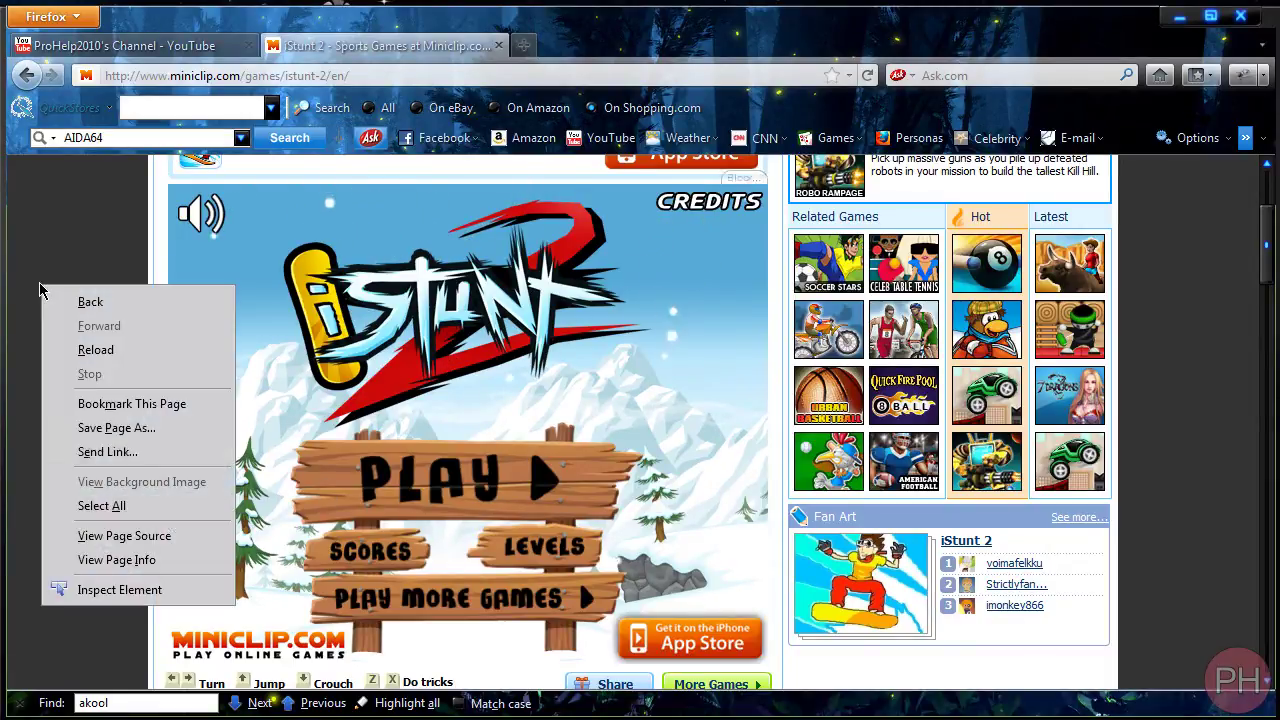
{"action": "left_click", "coordinate": [57, 229]}
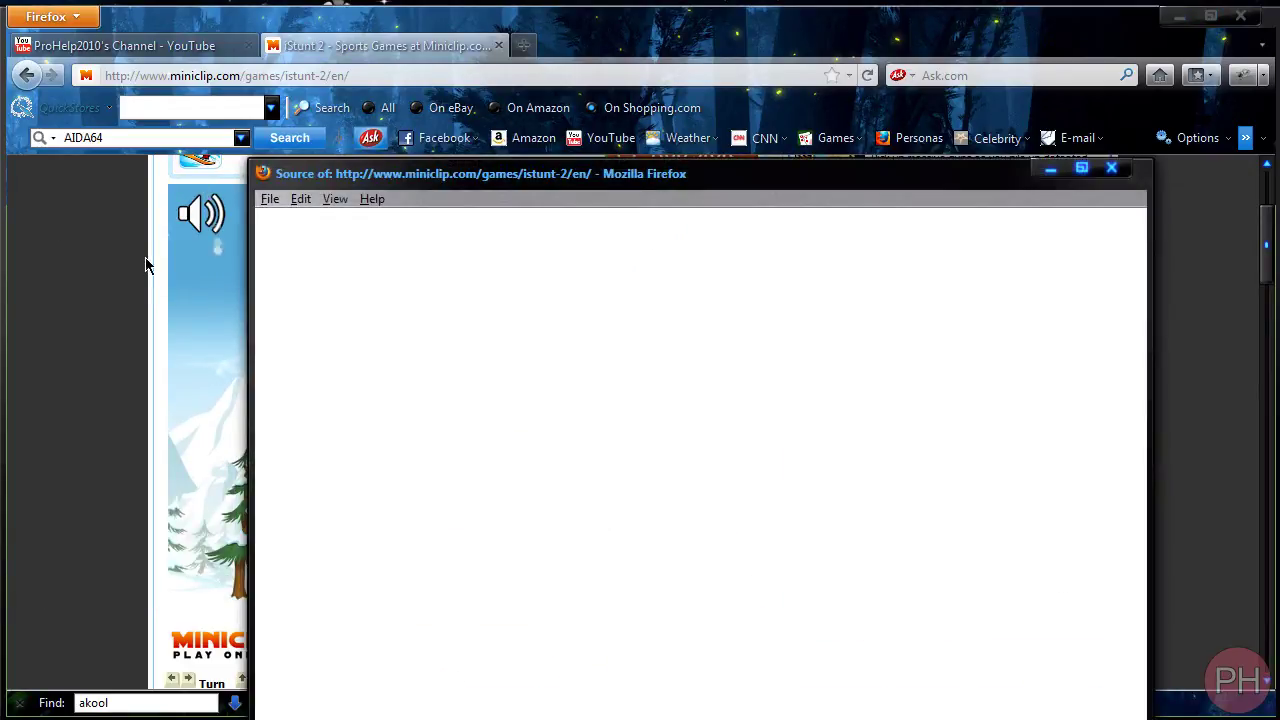
{"action": "left_click_drag", "start_coordinate": [361, 176], "coordinate": [430, 65]}
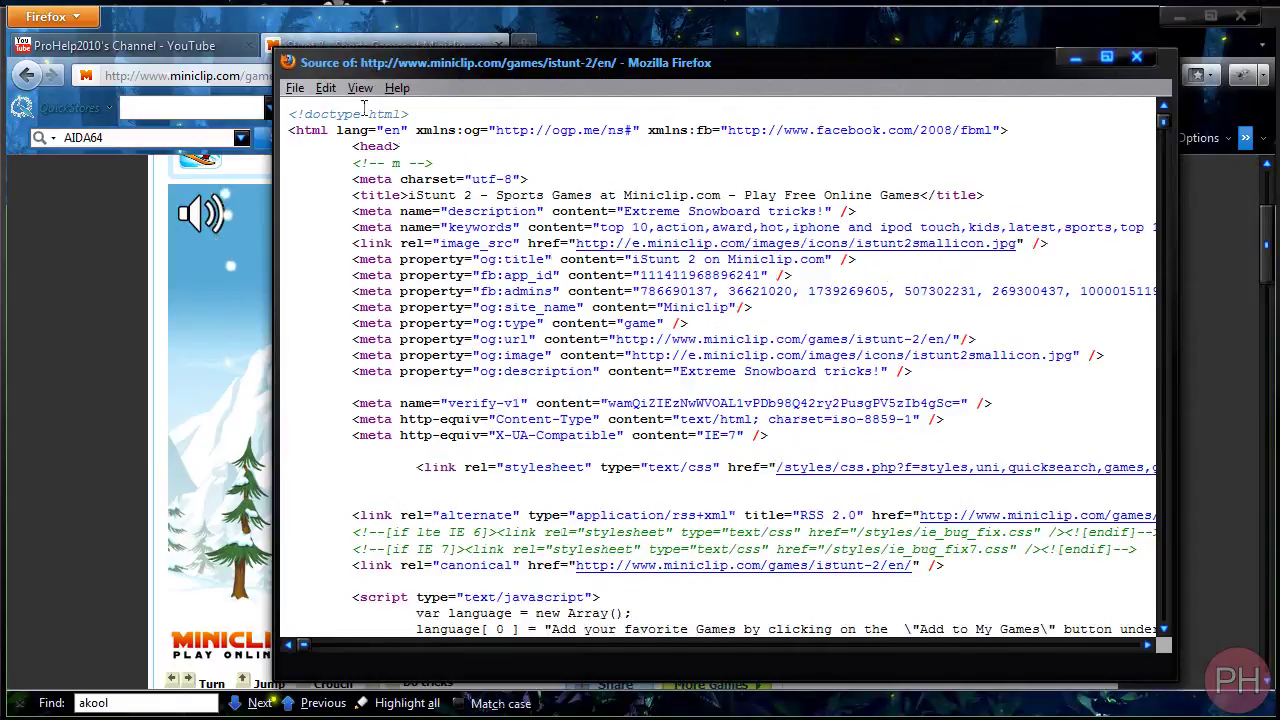
{"action": "left_click", "coordinate": [324, 88]}
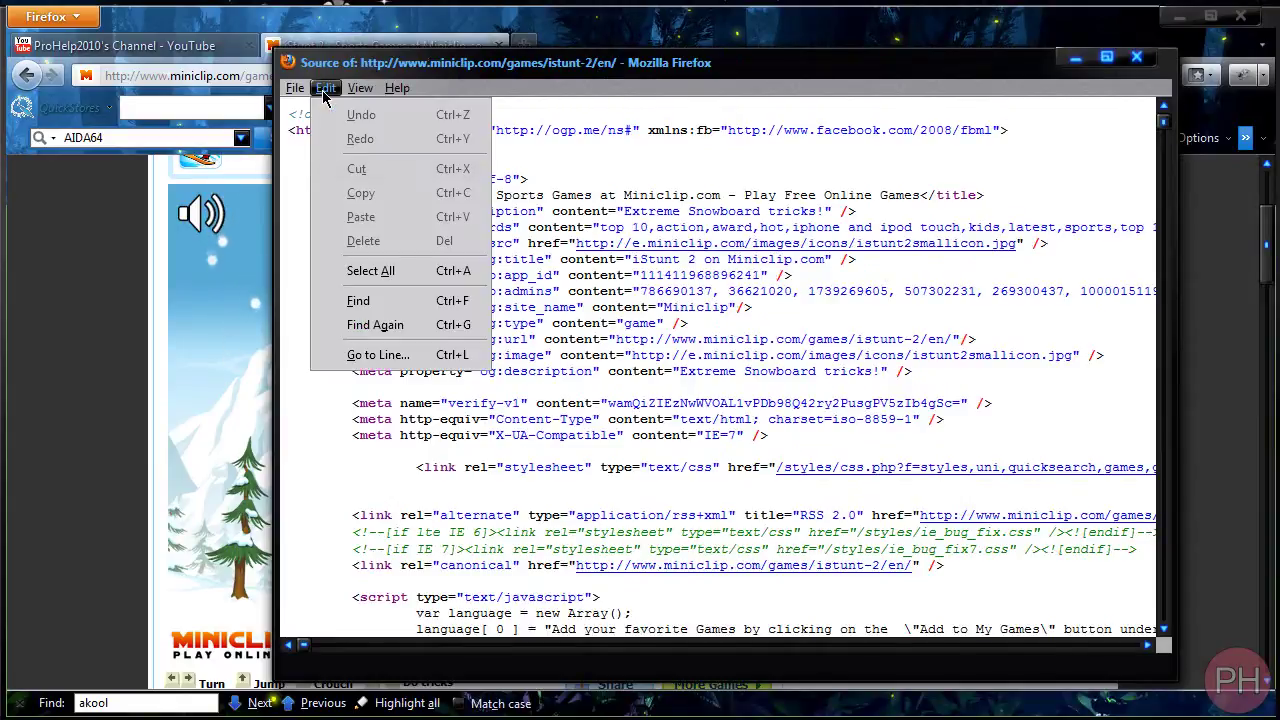
{"action": "left_click", "coordinate": [358, 301]}
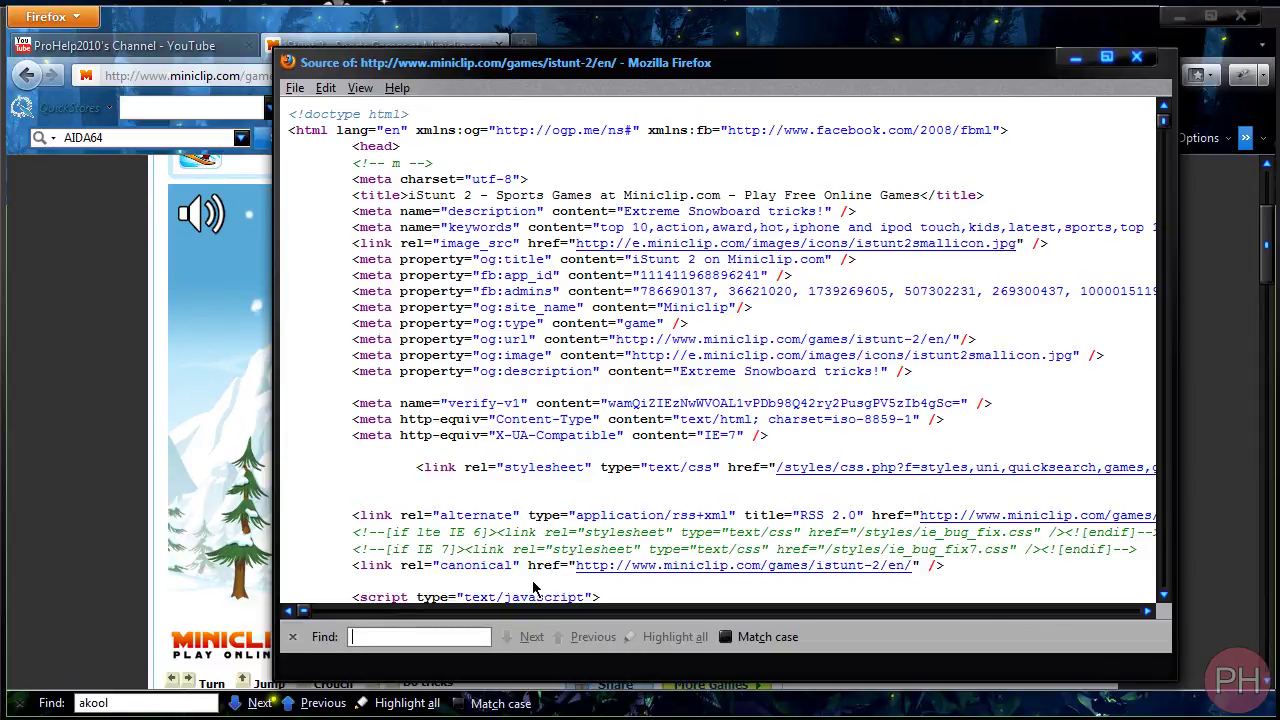
Search the page source for .swf and move on to the next match.
{"action": "type", "text": ".swf"}
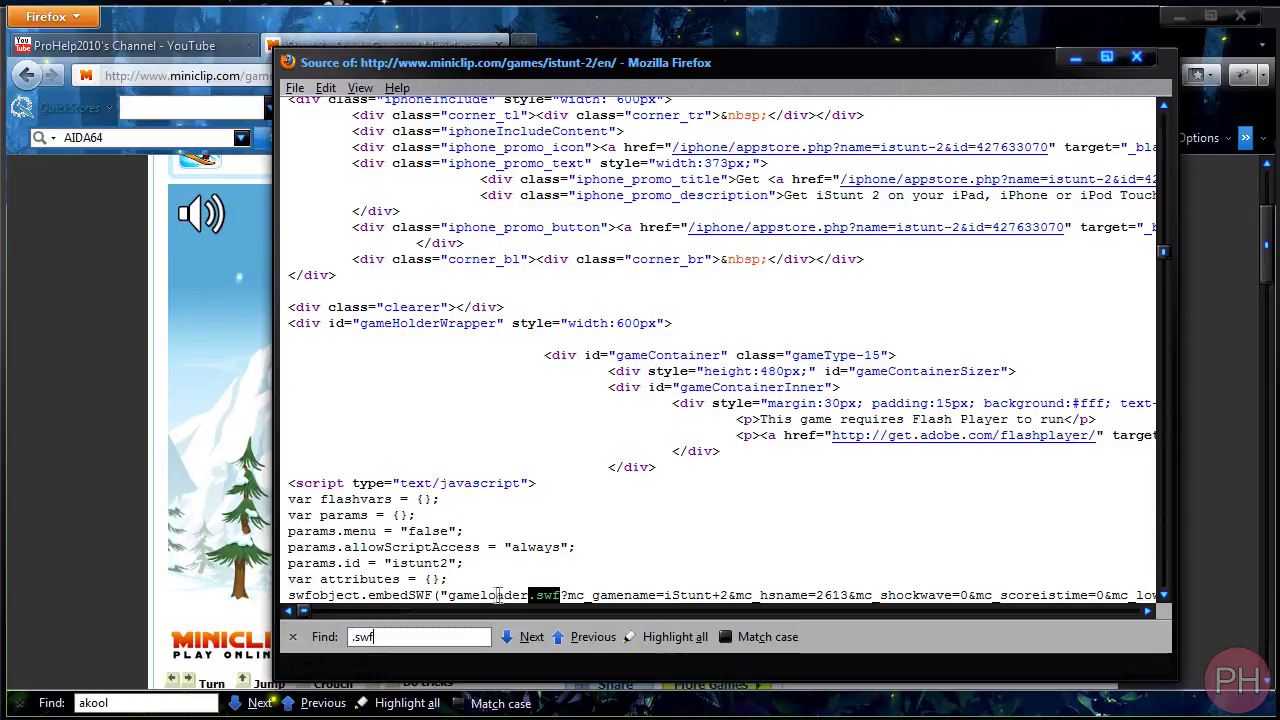
{"action": "left_click_drag", "start_coordinate": [448, 597], "coordinate": [527, 591]}
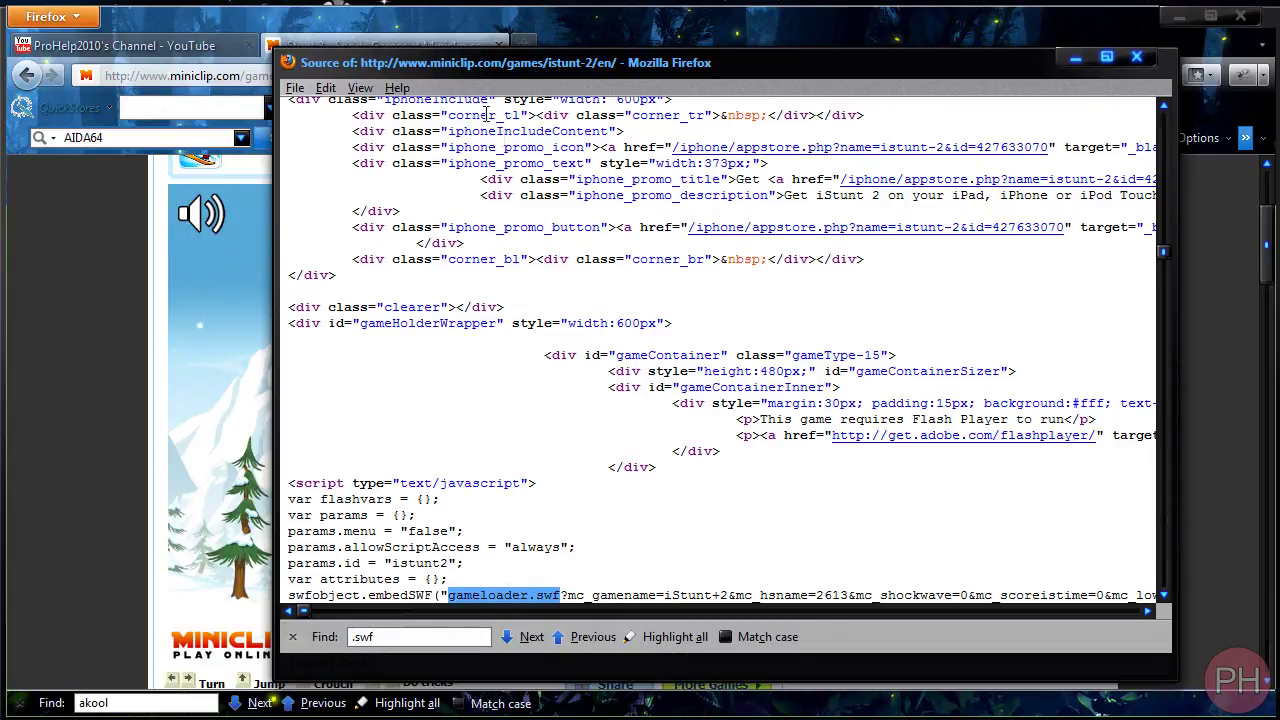
{"action": "left_click_drag", "start_coordinate": [470, 68], "coordinate": [407, 113]}
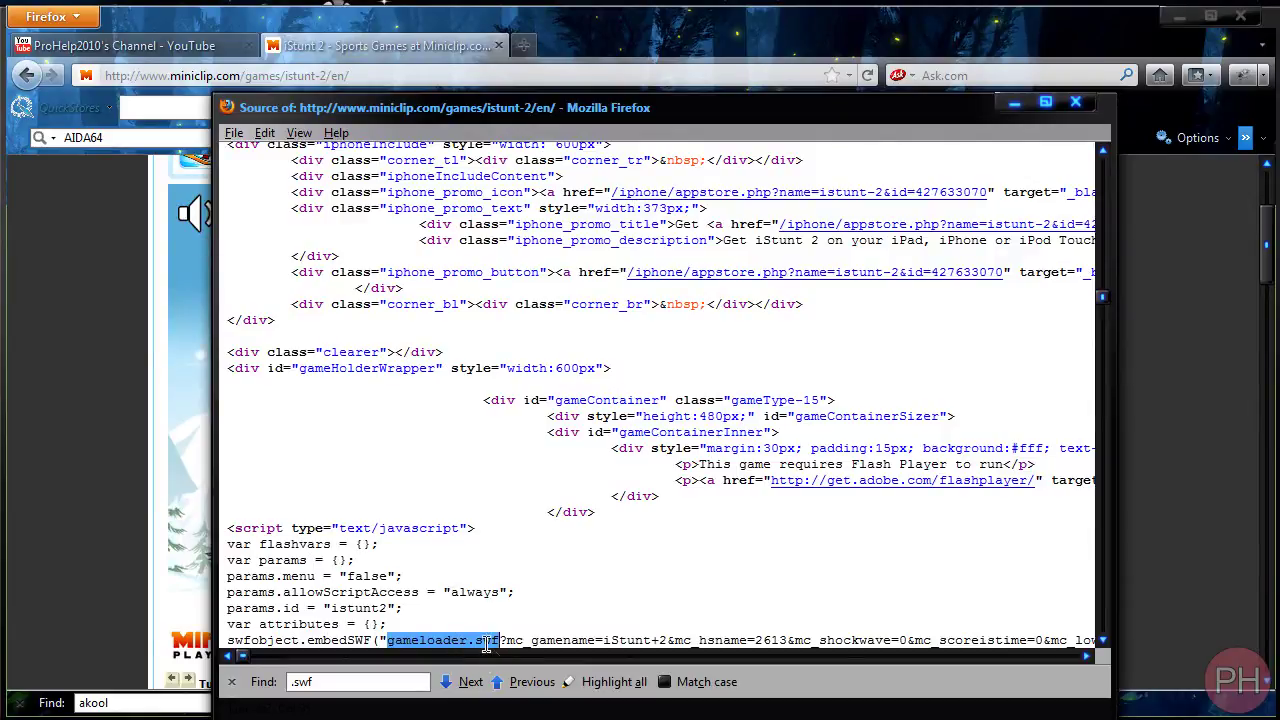
{"action": "left_click", "coordinate": [469, 682]}
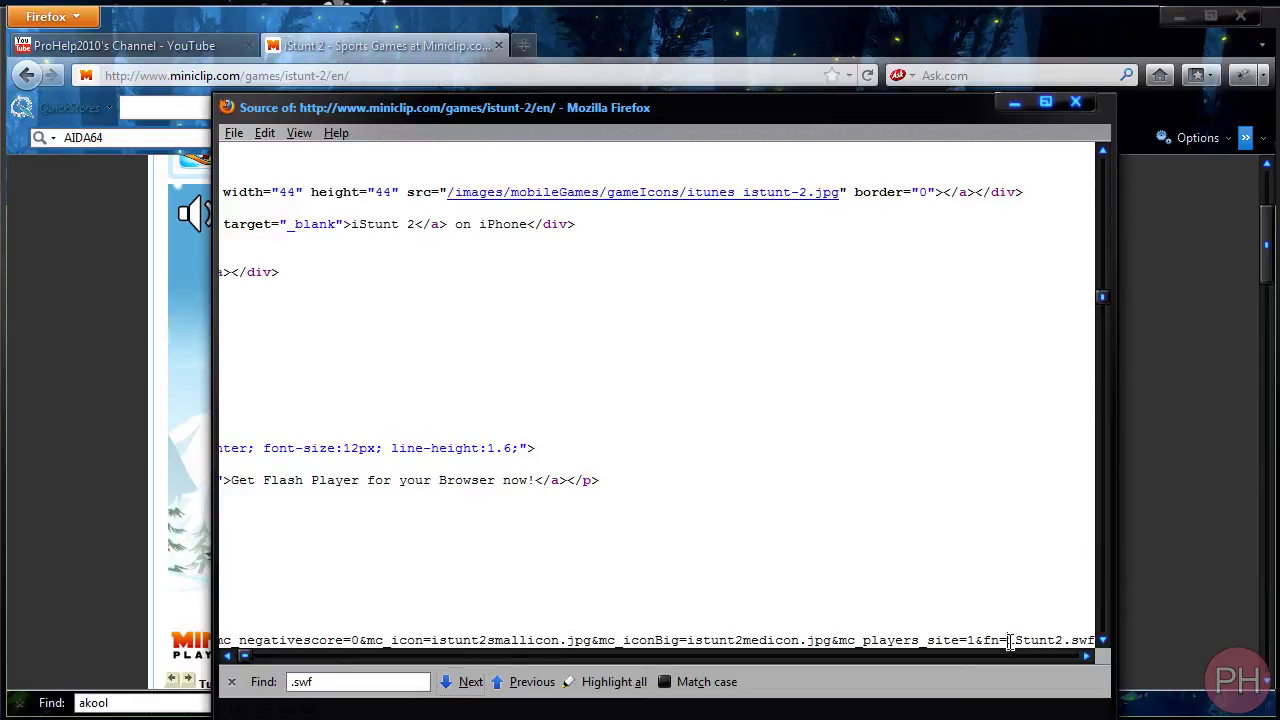
Copy the iStunt2.swf file name from the flashvars line and close the source window.
{"action": "left_click_drag", "start_coordinate": [1010, 641], "coordinate": [1073, 638]}
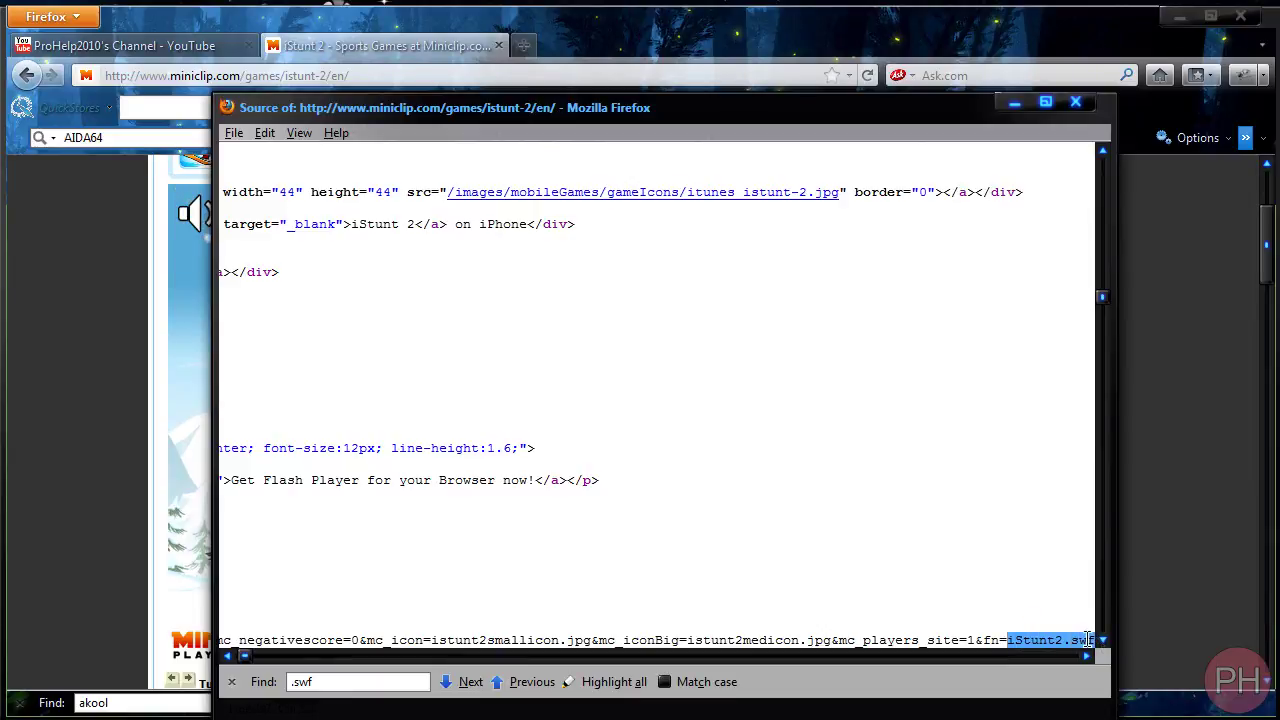
{"action": "right_click", "coordinate": [1088, 640]}
{"action": "key", "text": "Escape"}
{"action": "left_click", "coordinate": [1074, 104]}
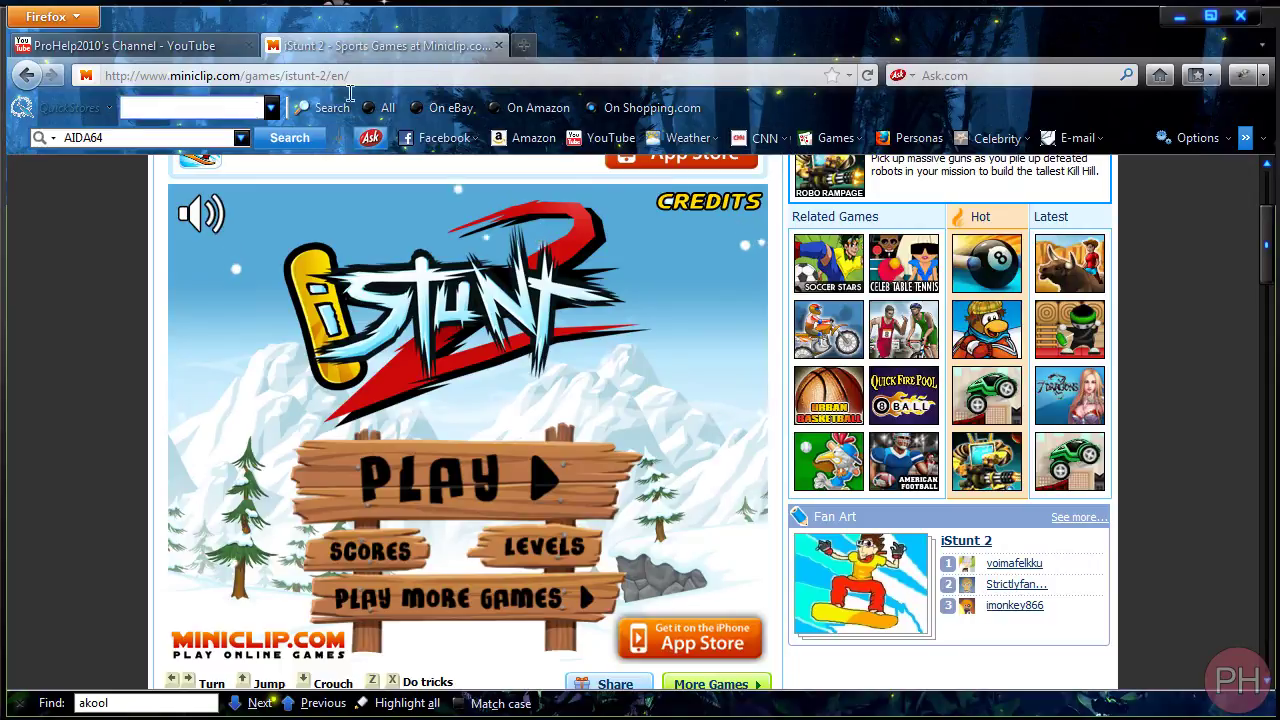
Append iStunt2.swf to the end of the page URL and load that address.
{"action": "left_click", "coordinate": [355, 75]}
{"action": "left_click", "coordinate": [360, 75]}
{"action": "right_click", "coordinate": [360, 75]}
{"action": "left_click", "coordinate": [400, 166]}
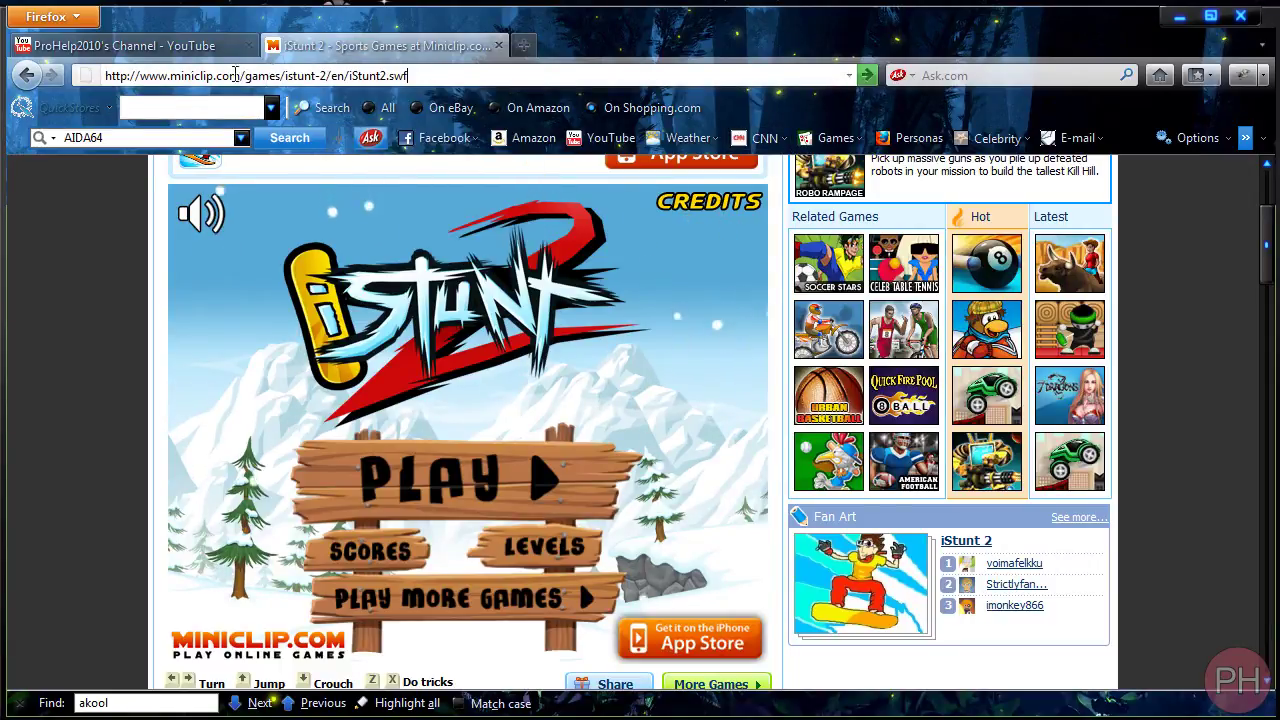
{"action": "left_click_drag", "start_coordinate": [139, 75], "coordinate": [410, 77]}
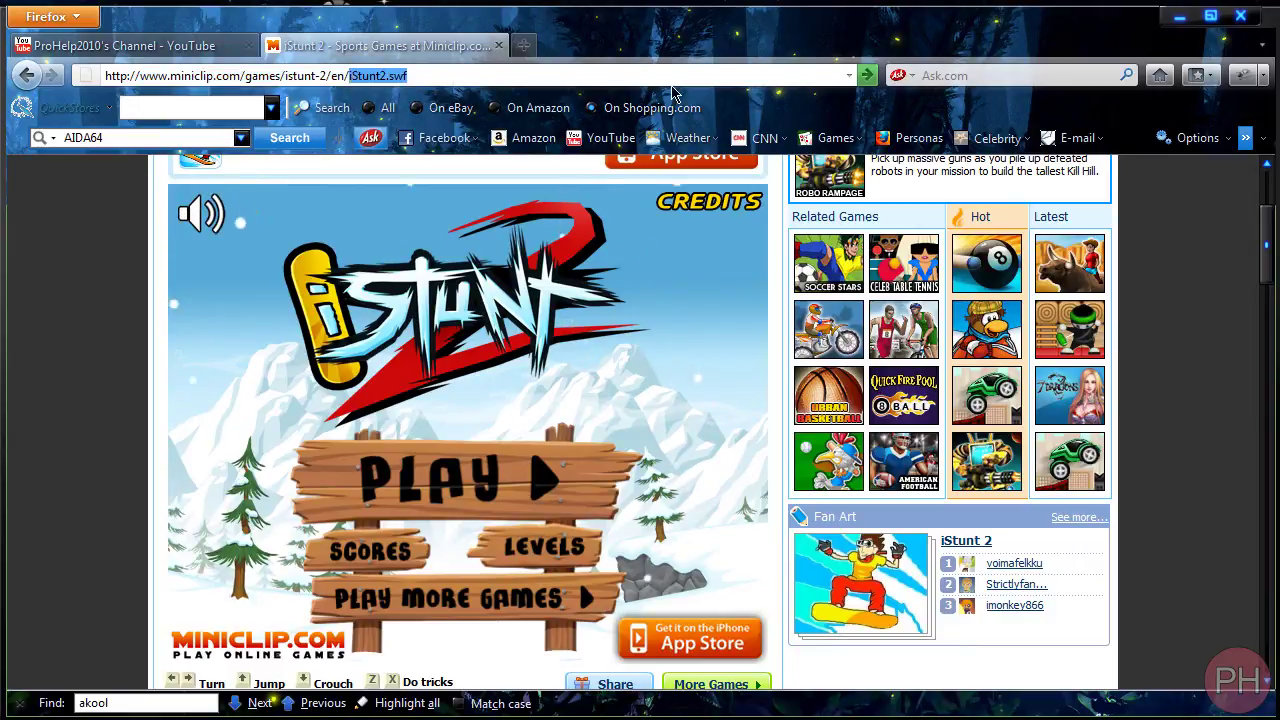
{"action": "left_click", "coordinate": [775, 75]}
{"action": "key", "text": "Return"}
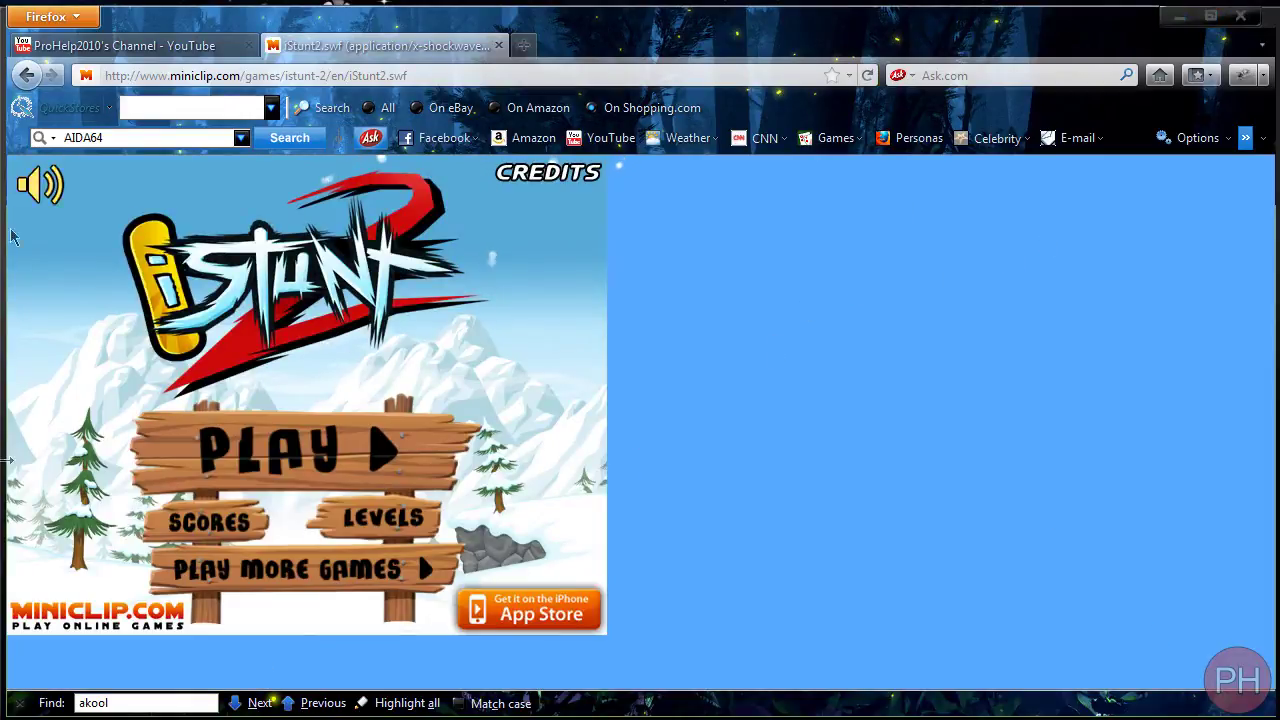
Cancel saving iStunt2.swf from Save Page As and go back to the iStunt 2 game page.
{"action": "left_click", "coordinate": [46, 16]}
{"action": "left_click", "coordinate": [72, 158]}
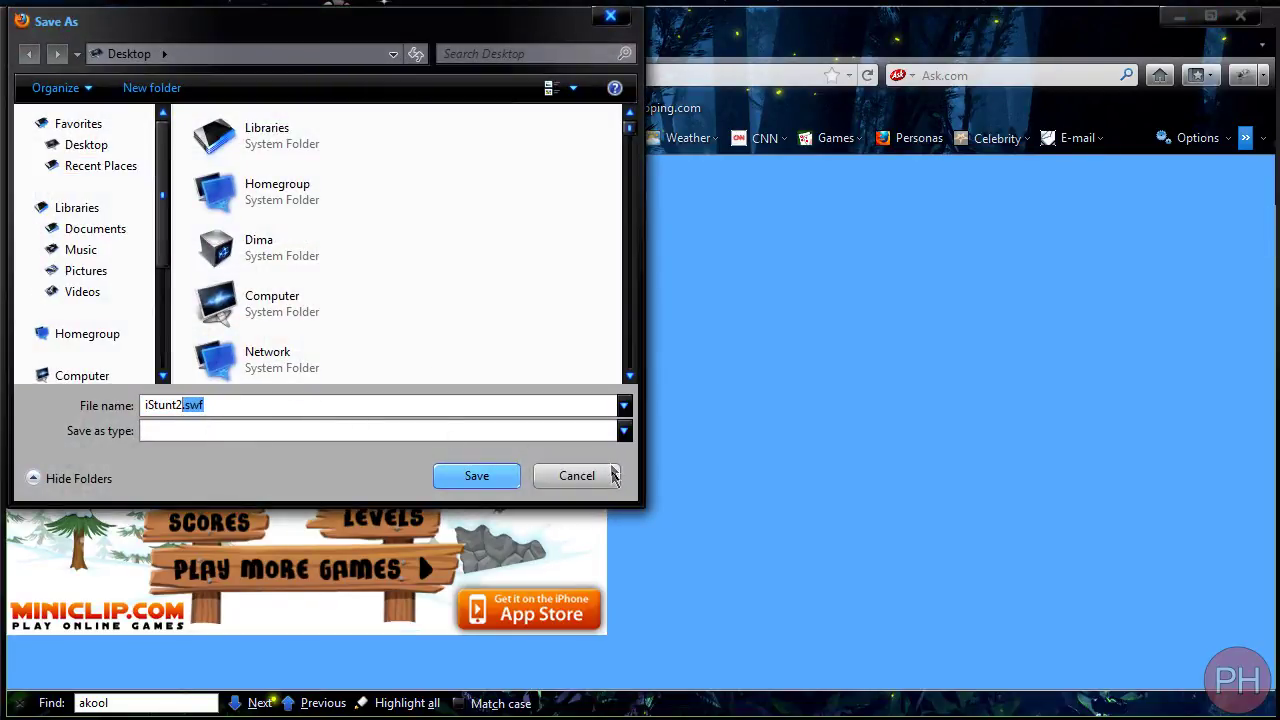
{"action": "left_click", "coordinate": [577, 475]}
{"action": "left_click", "coordinate": [25, 75]}
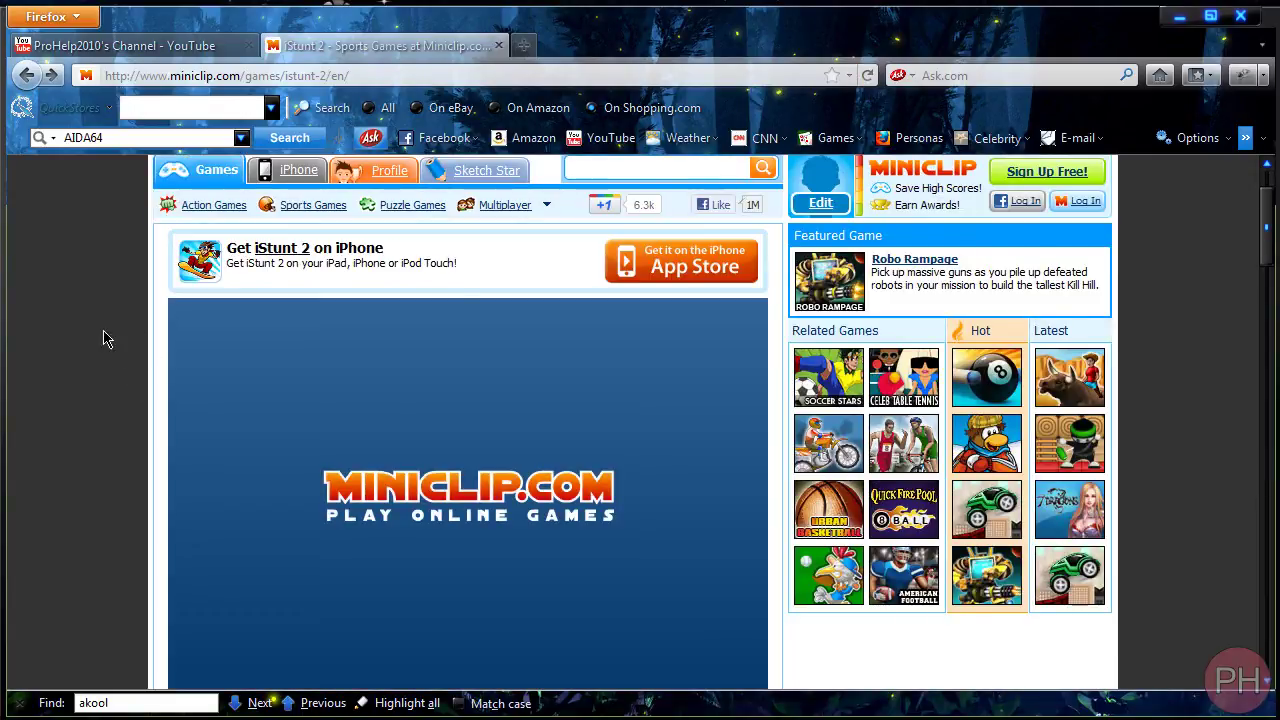
{"action": "right_click", "coordinate": [97, 325]}
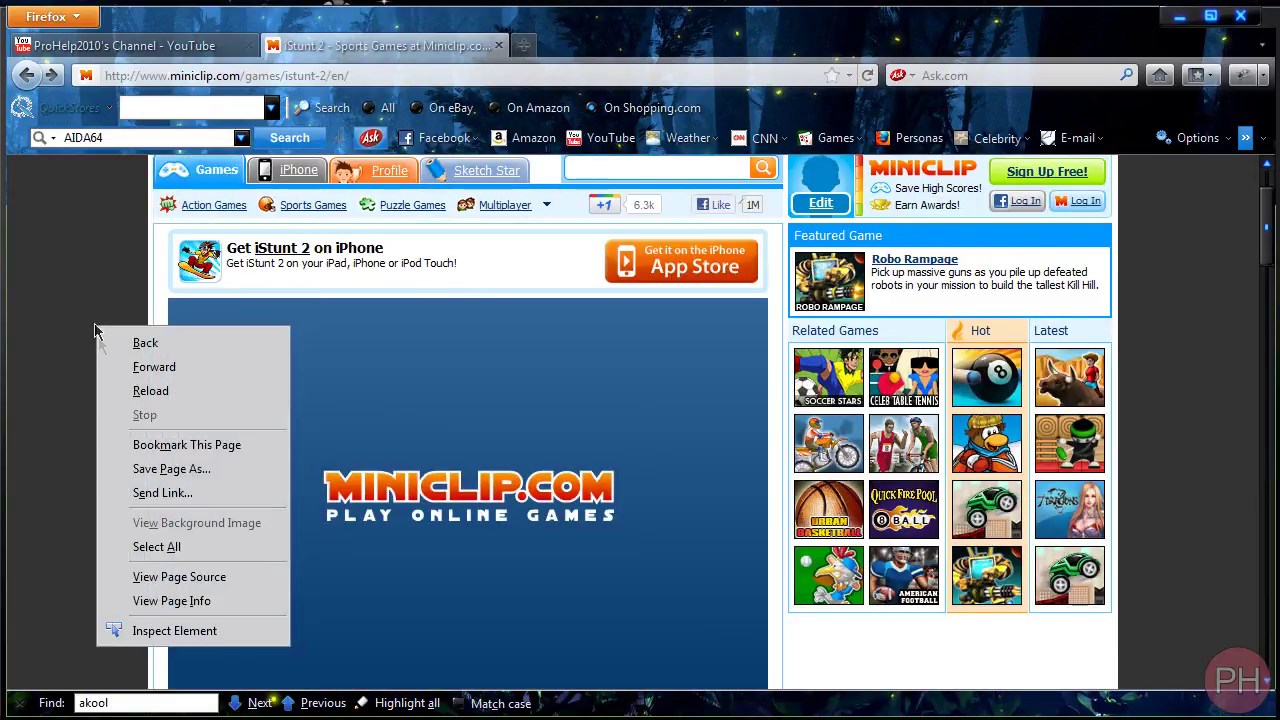
{"action": "left_click", "coordinate": [183, 580]}
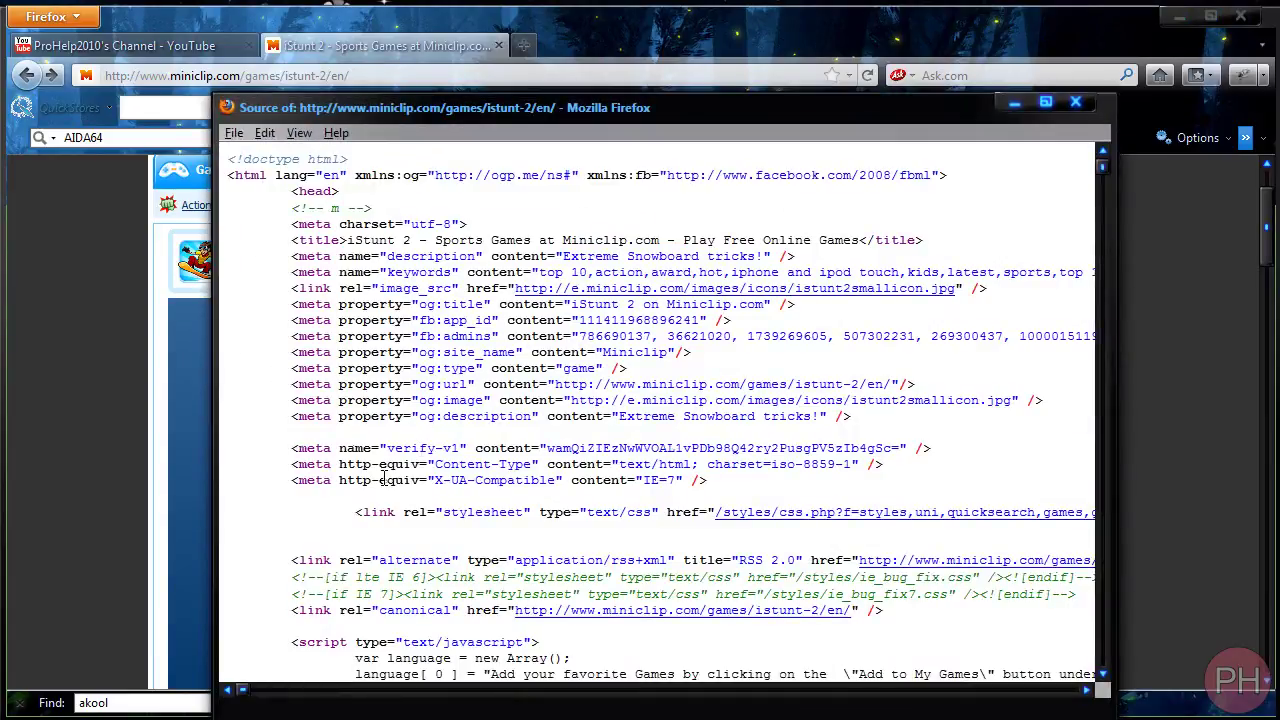
{"action": "key", "text": "ctrl+f"}
{"action": "type", "text": ".swf"}
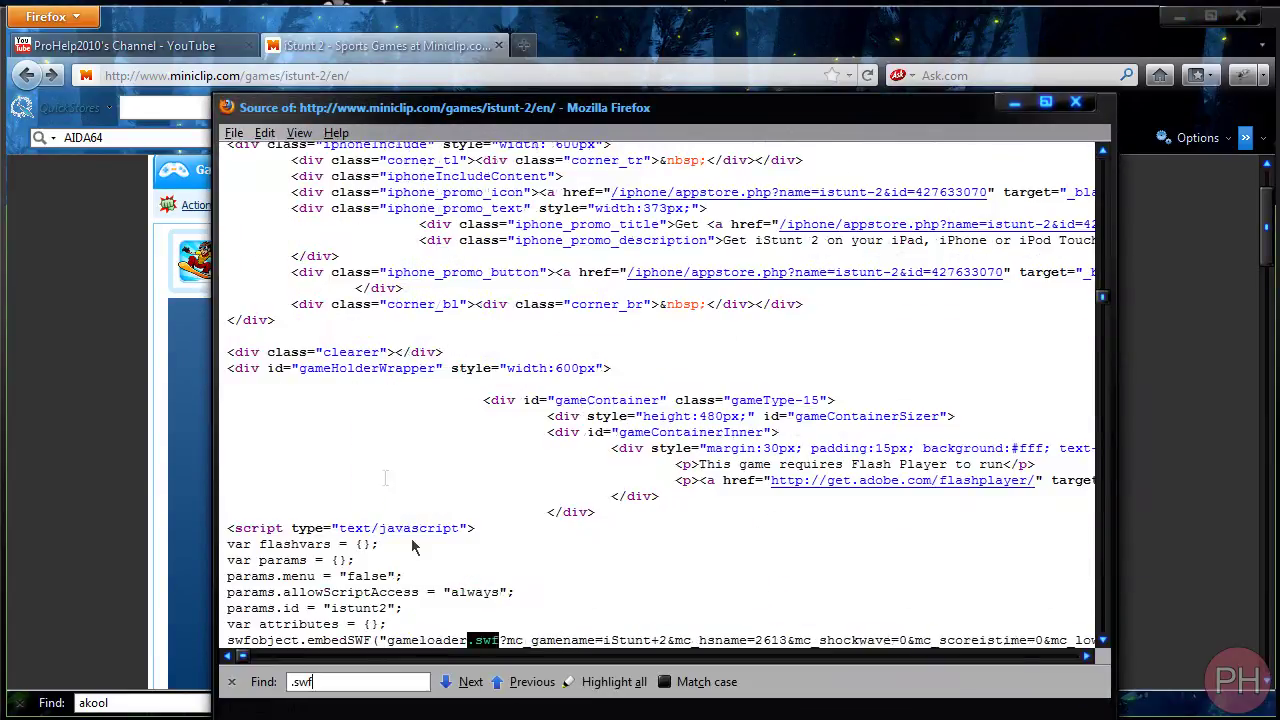
{"action": "left_click_drag", "start_coordinate": [389, 641], "coordinate": [500, 641]}
{"action": "key", "text": "ctrl+c"}
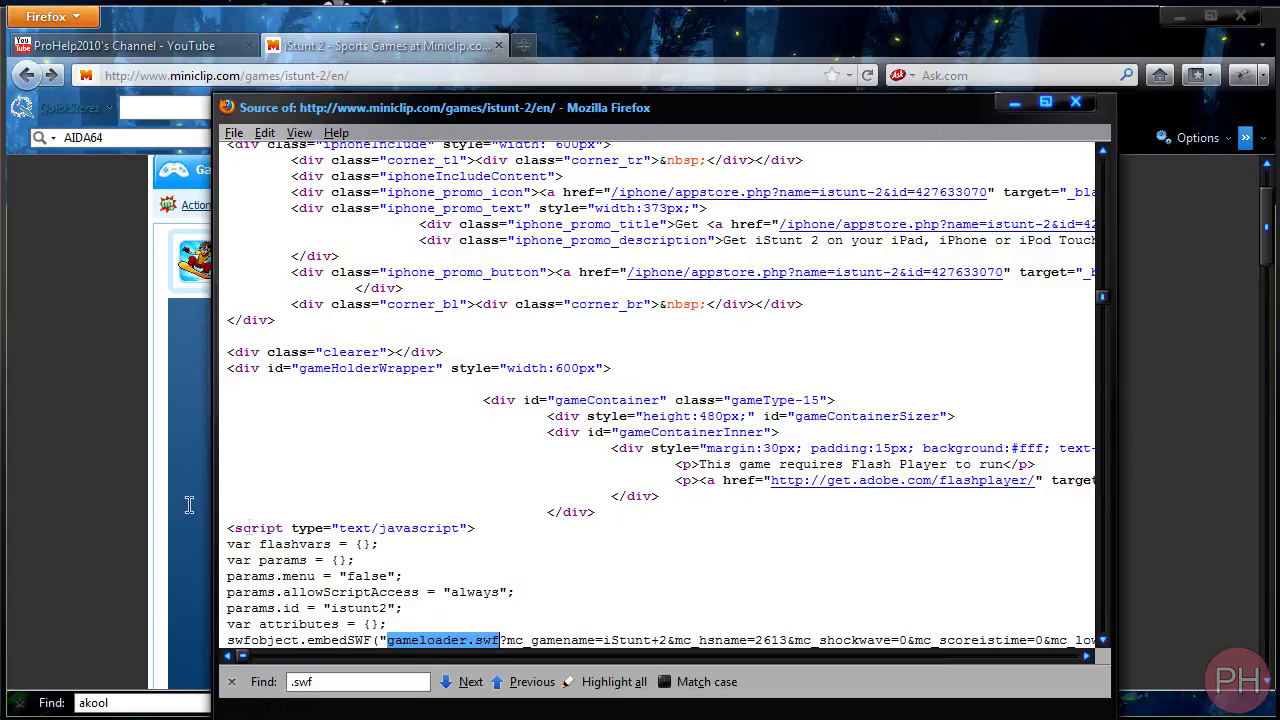
{"action": "key", "text": "ctrl+w"}
{"action": "left_click", "coordinate": [387, 78]}
{"action": "left_click", "coordinate": [387, 78]}
{"action": "key", "text": "ctrl+v"}
{"action": "key", "text": "Return"}
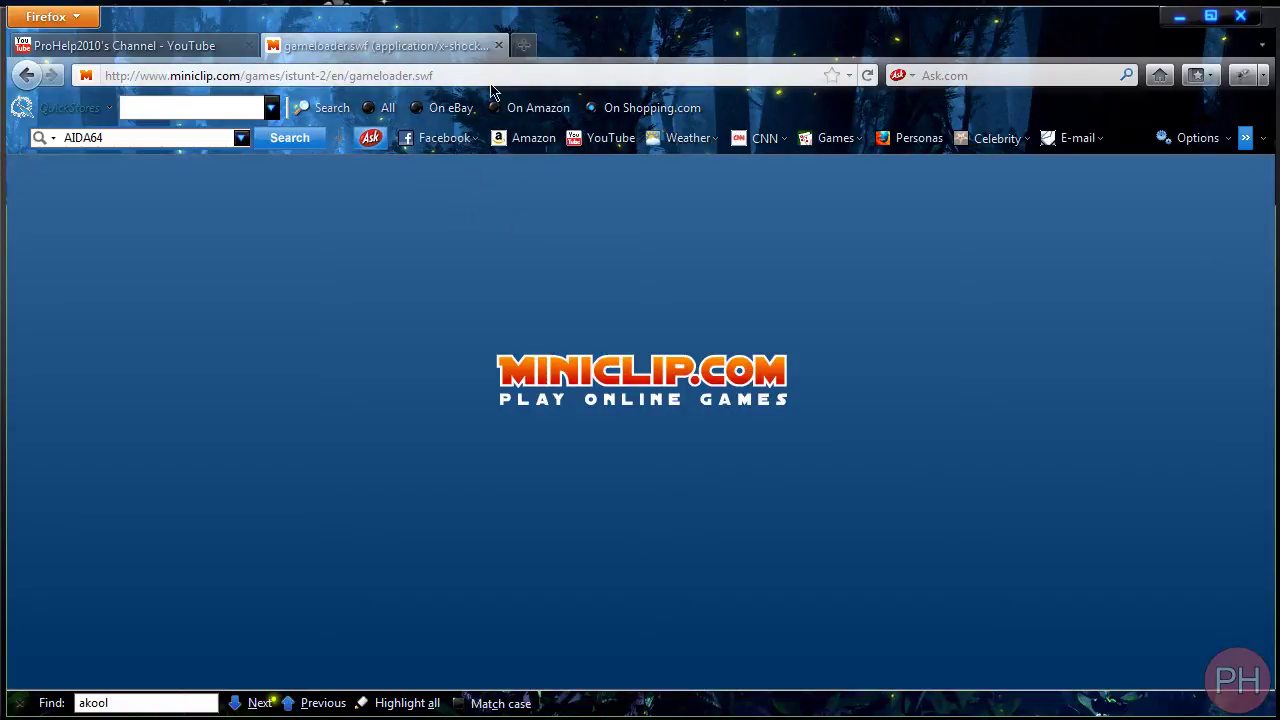
{"action": "left_click_drag", "start_coordinate": [433, 76], "coordinate": [349, 92]}
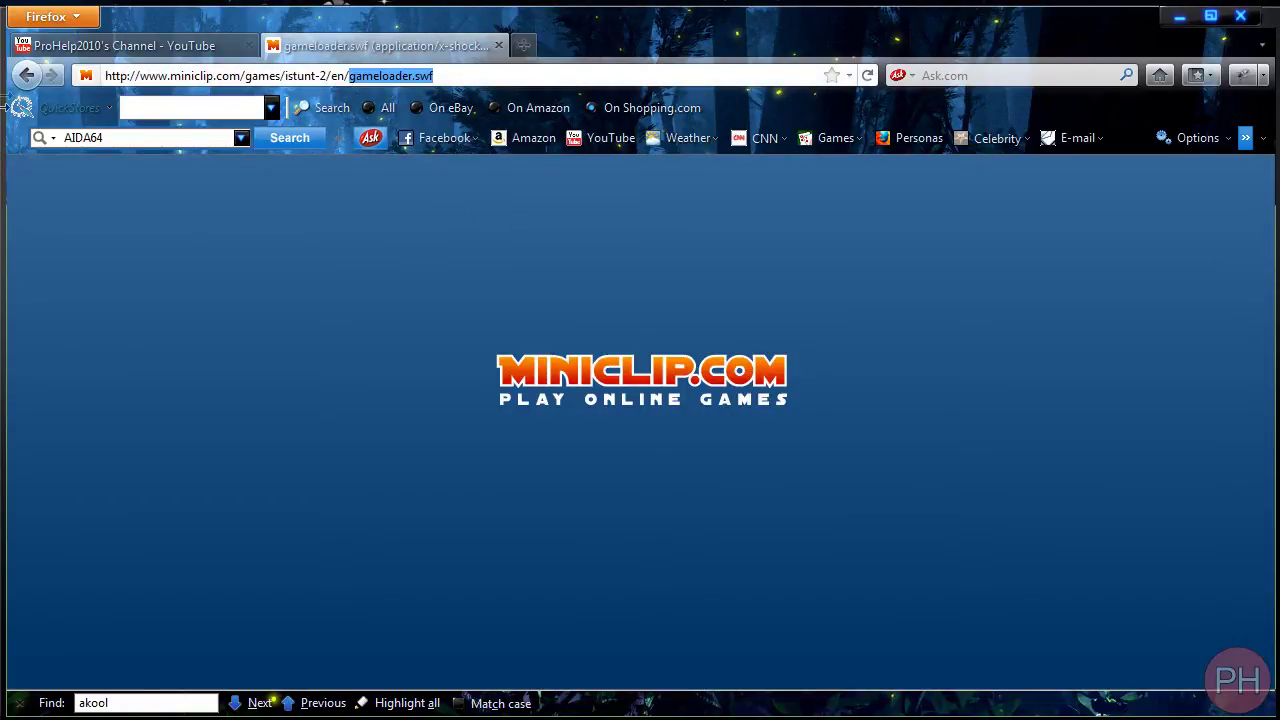
{"action": "left_click", "coordinate": [27, 75]}
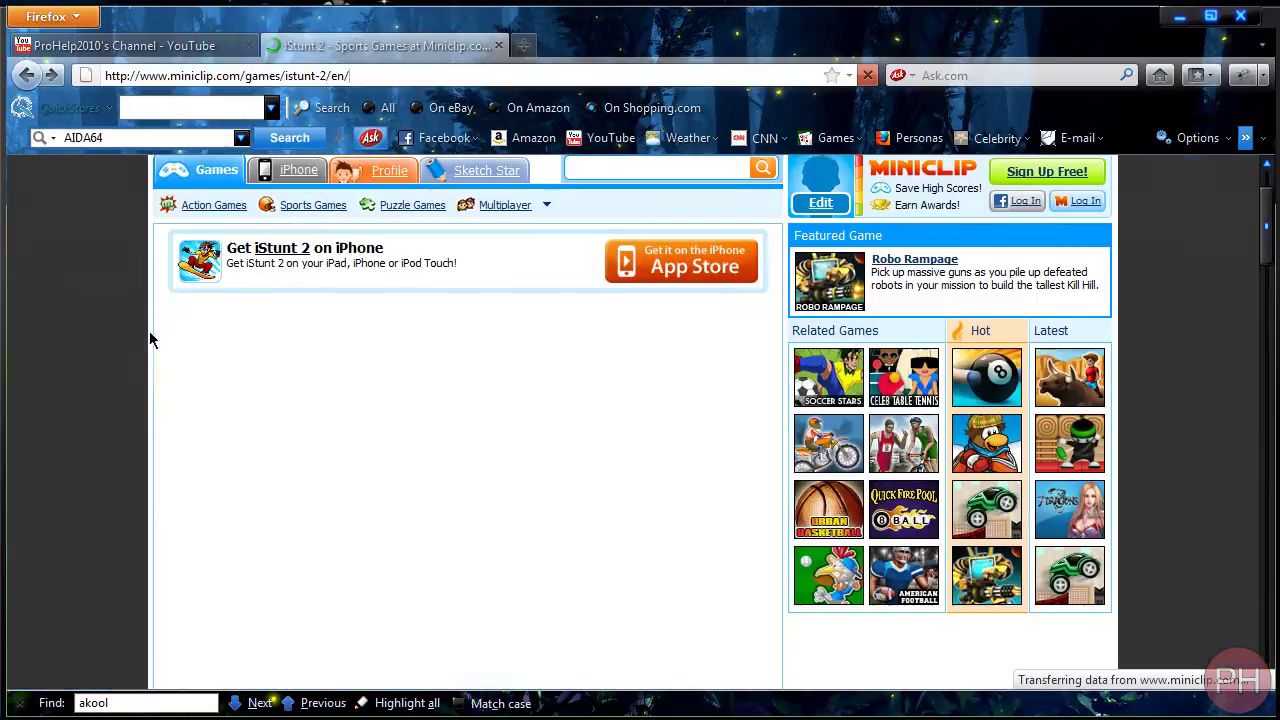
Copy iStunt2.swf from the page source, paste it after /en/ in the URL, and load it.
{"action": "right_click", "coordinate": [106, 304]}
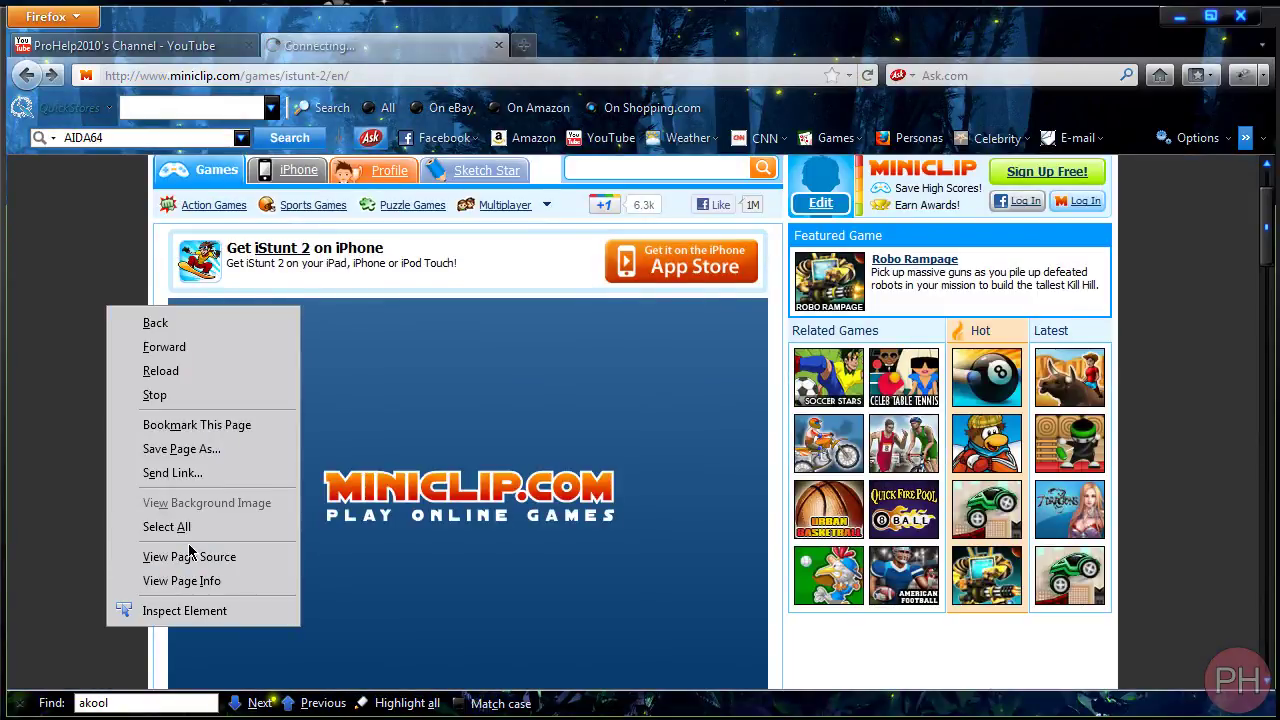
{"action": "left_click", "coordinate": [190, 556]}
{"action": "type", "text": ".swf"}
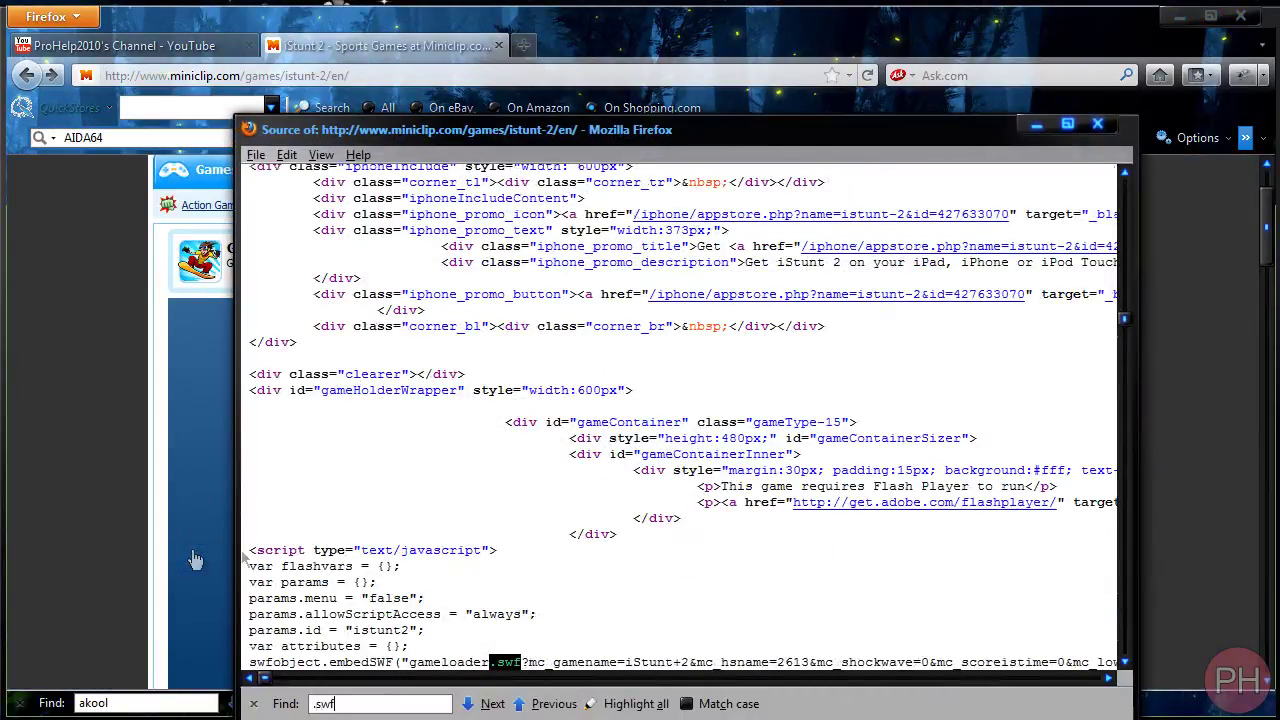
{"action": "left_click", "coordinate": [492, 703]}
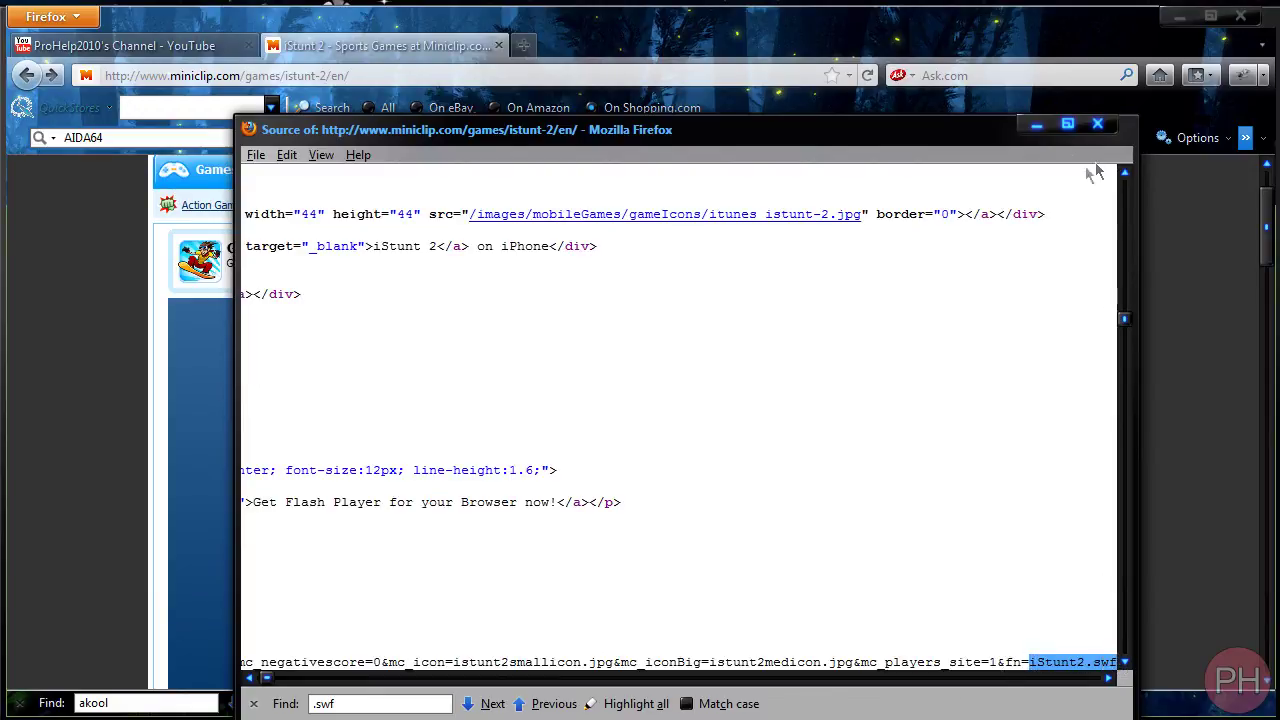
{"action": "left_click", "coordinate": [1097, 124]}
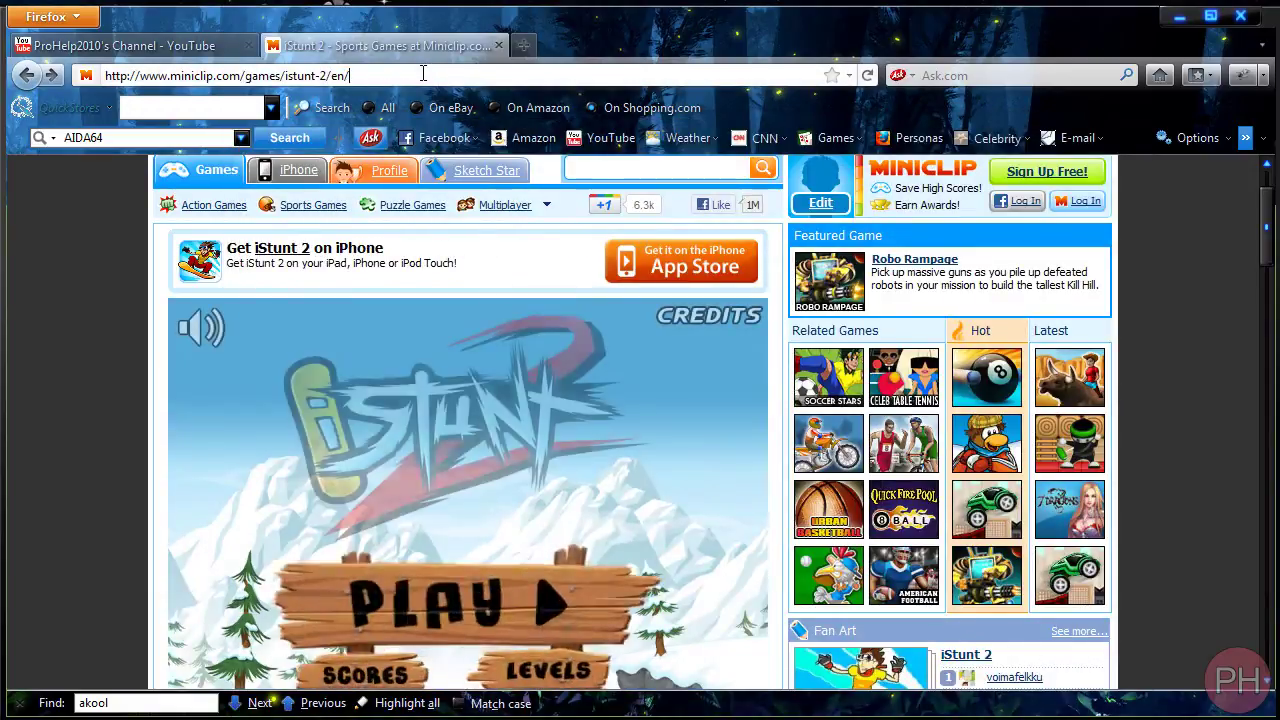
{"action": "type", "text": "iStunt2.swf"}
{"action": "key", "text": "Return"}
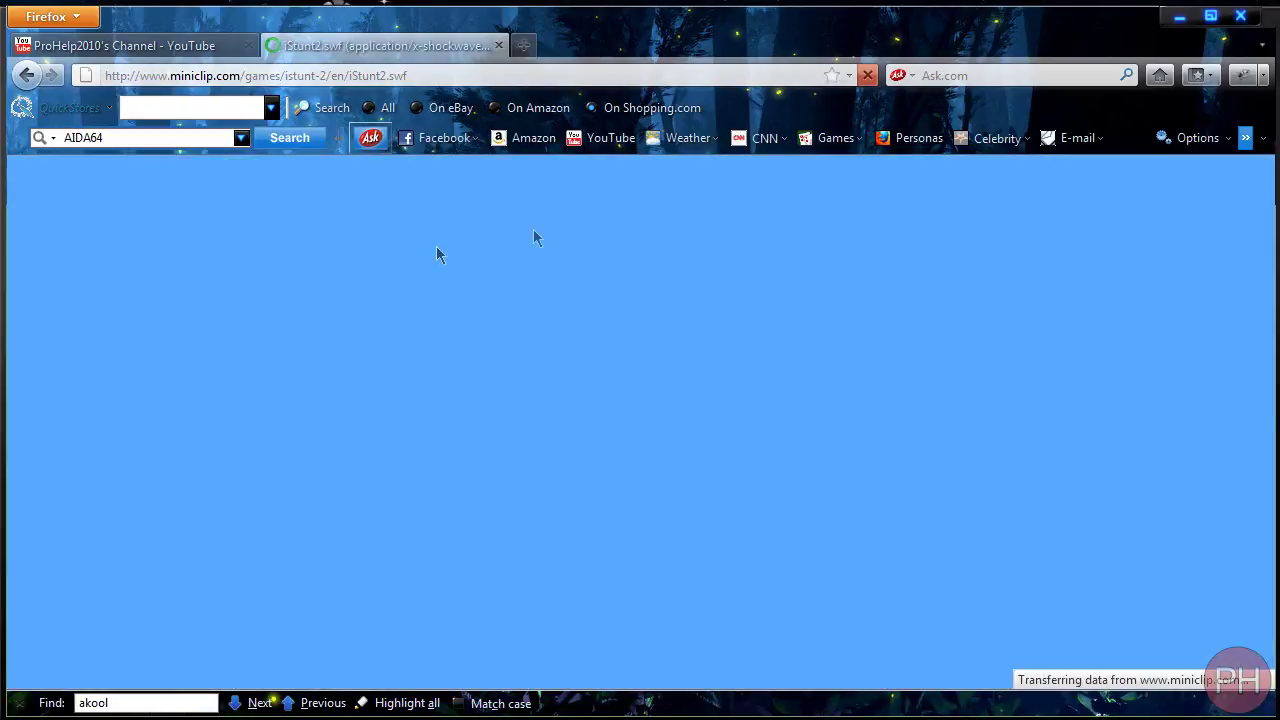